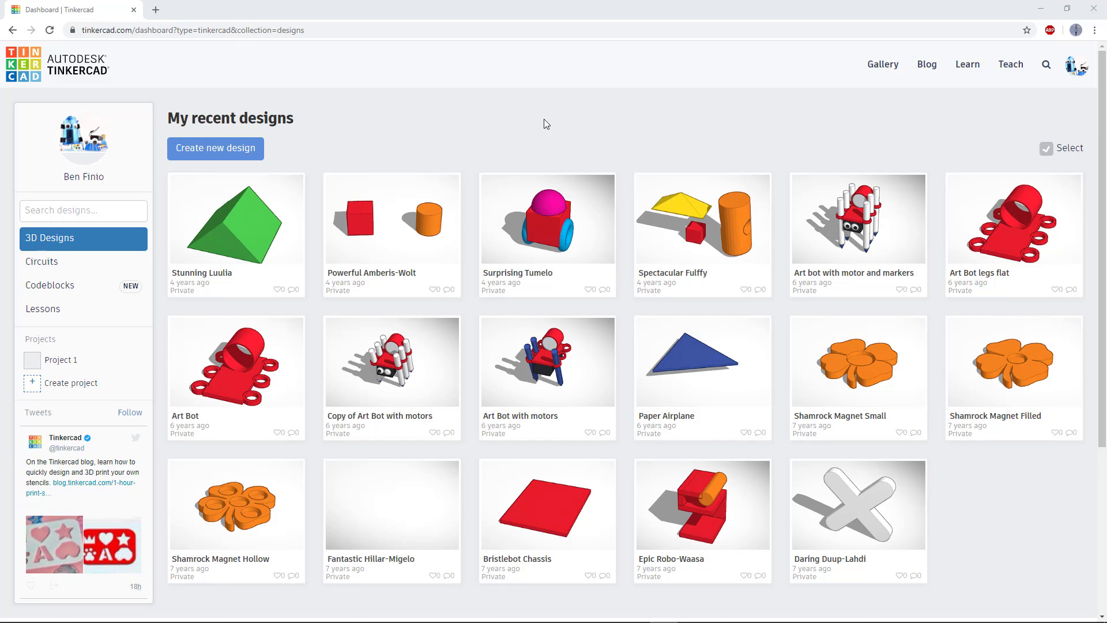
Step: Switch the Tinkercad dashboard to the Circuits list of saved circuit designs
drag(133, 31, 82, 31)
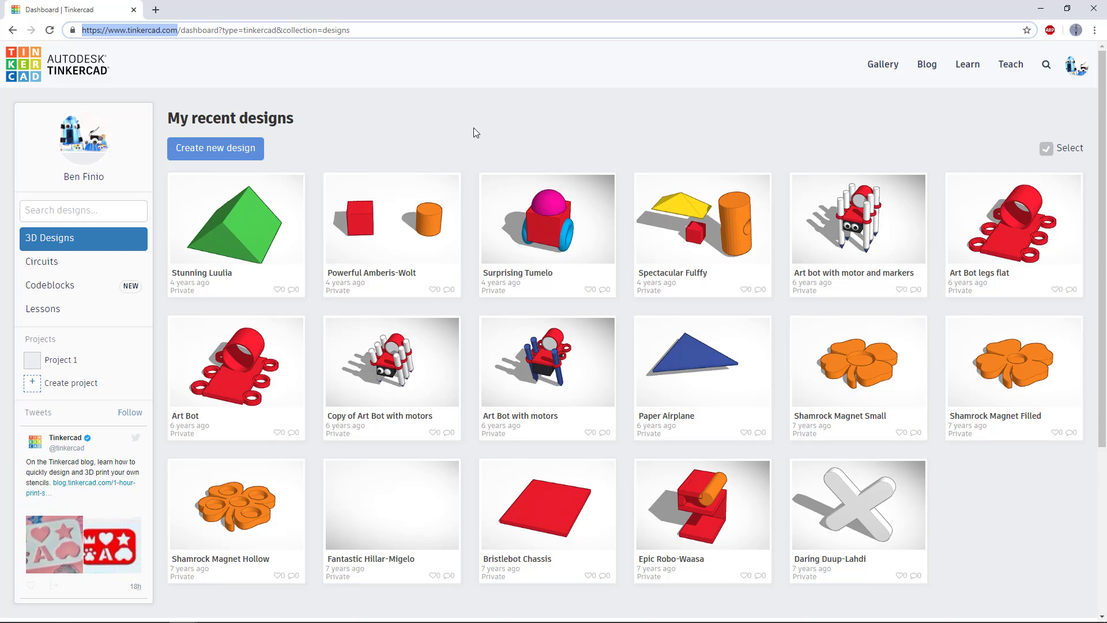
click(64, 262)
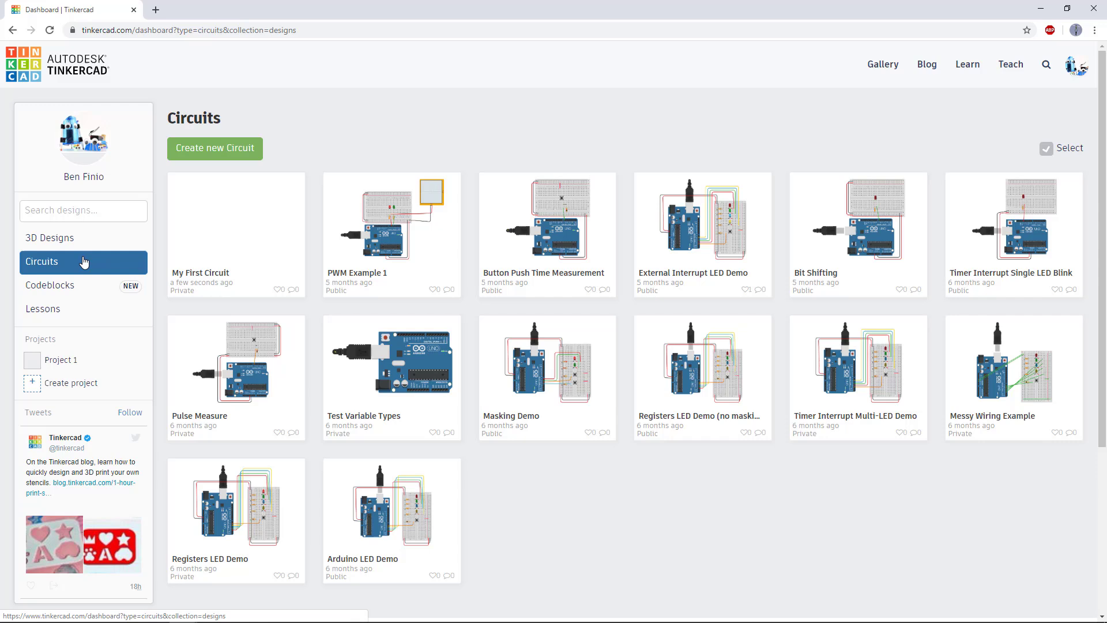
Step: Create a new blank circuit and rename it 'My First Circuit'
click(217, 152)
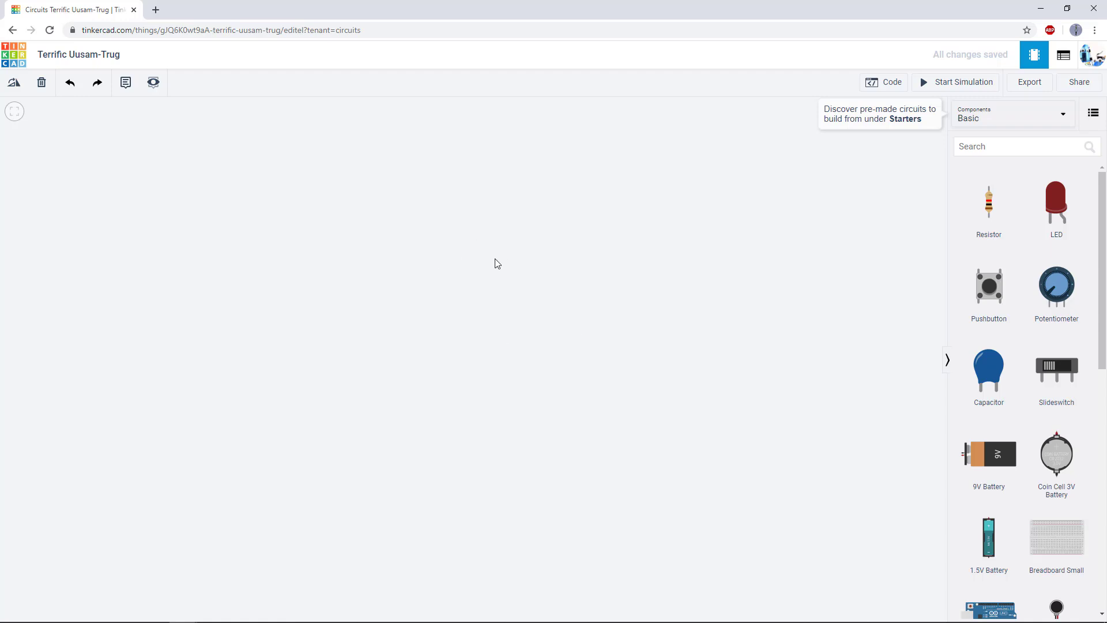
click(82, 58)
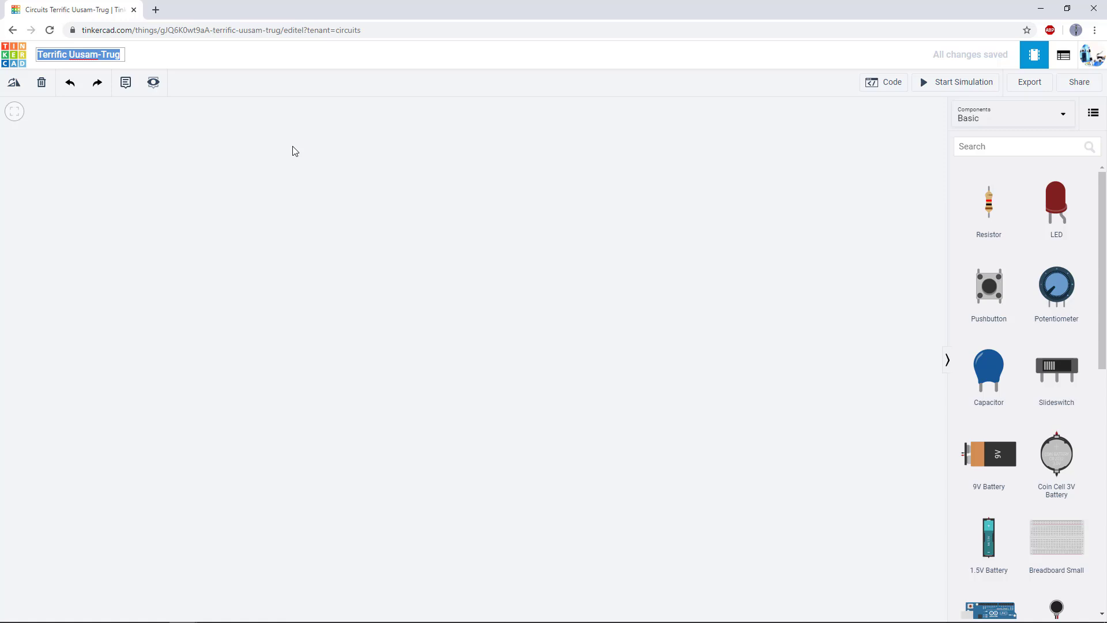
text(My First)
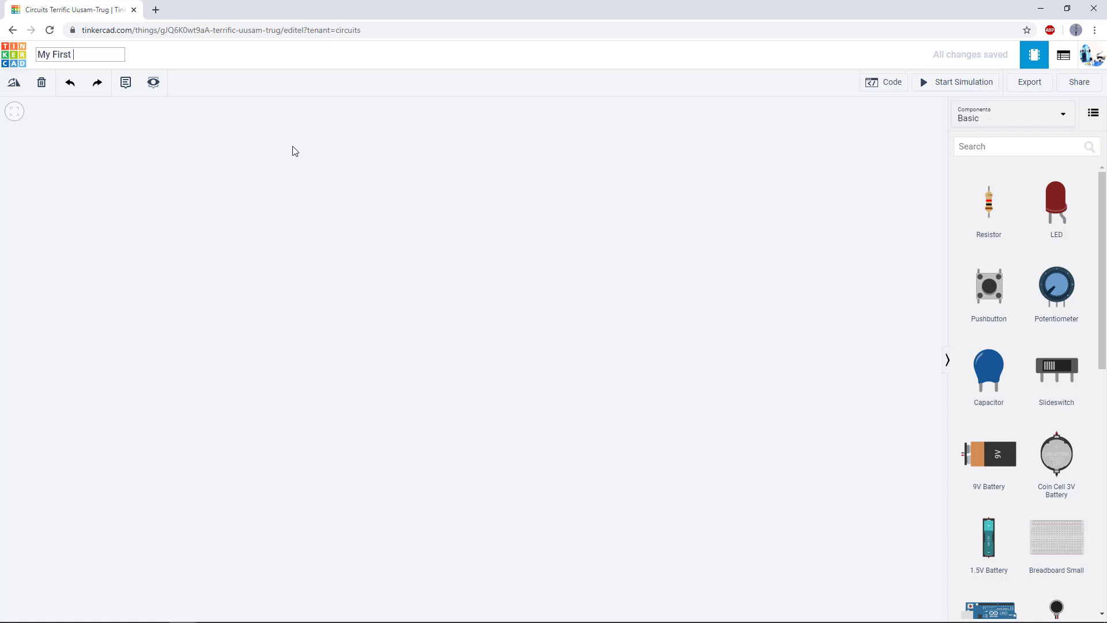
text(cuit)
key(Return)
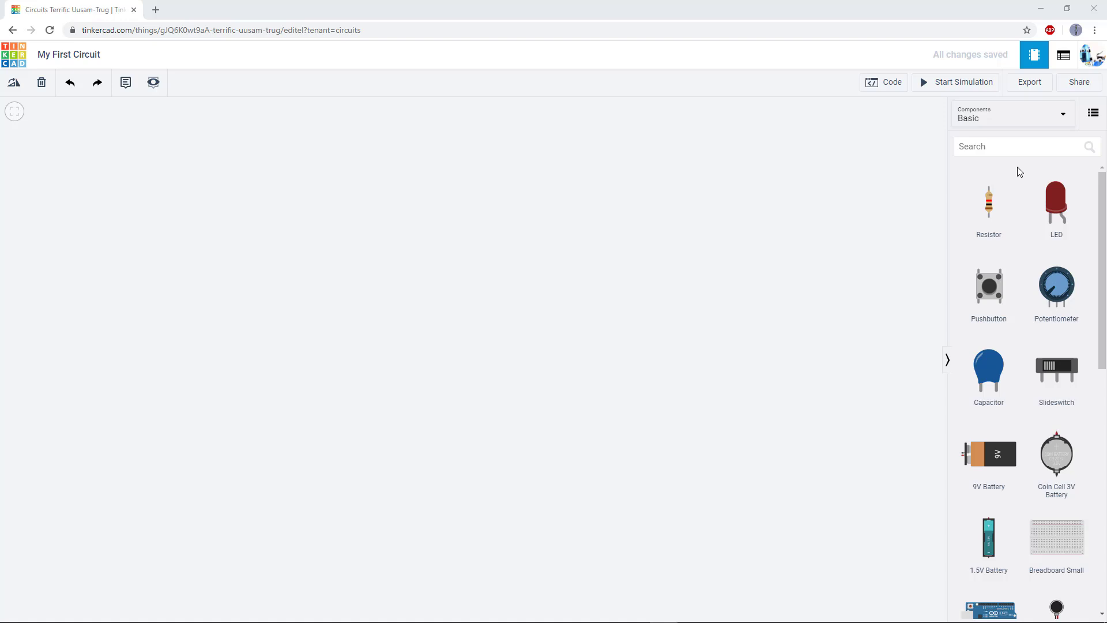
scroll(1012, 297, down, 2)
scroll(1011, 298, down, 3)
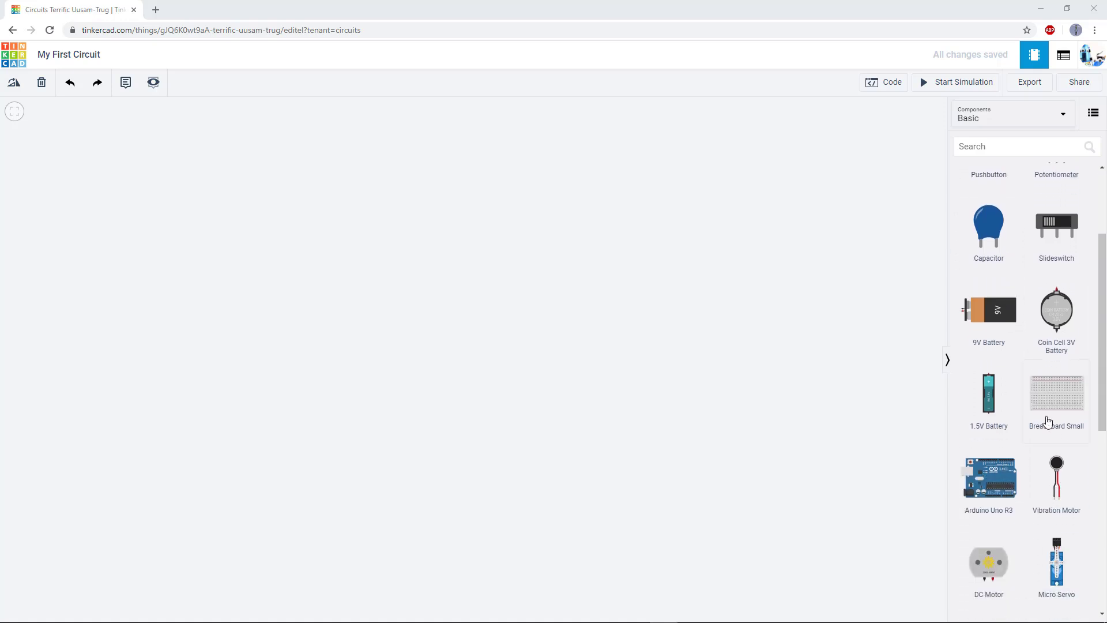
Step: Place a Breadboard Small on the canvas with an Arduino Uno R3 beneath it
drag(1037, 393, 508, 257)
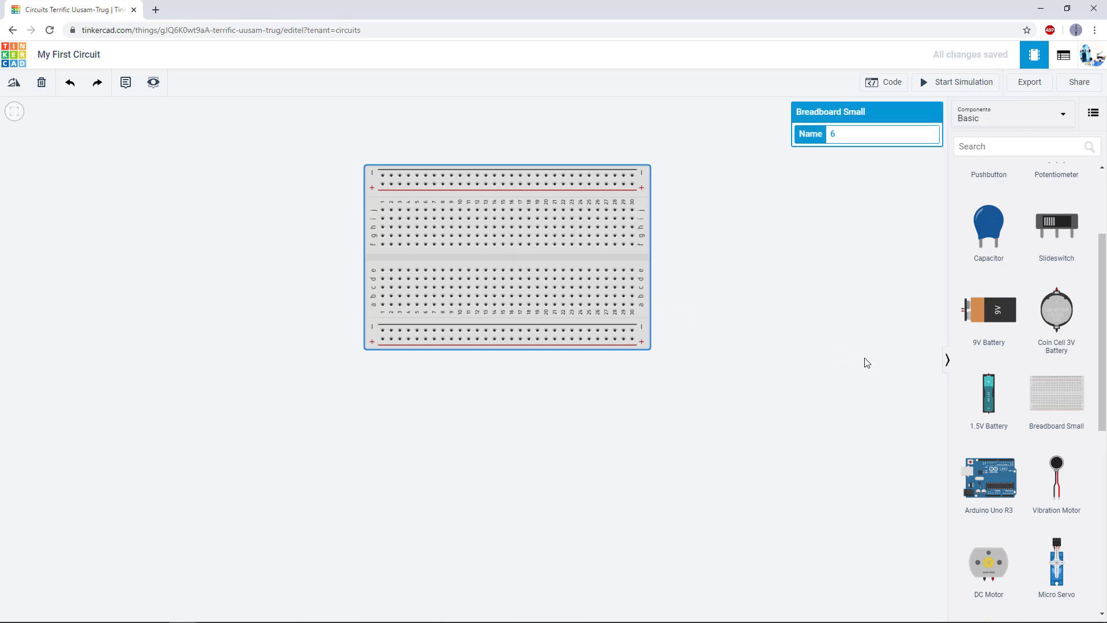
drag(989, 478, 620, 428)
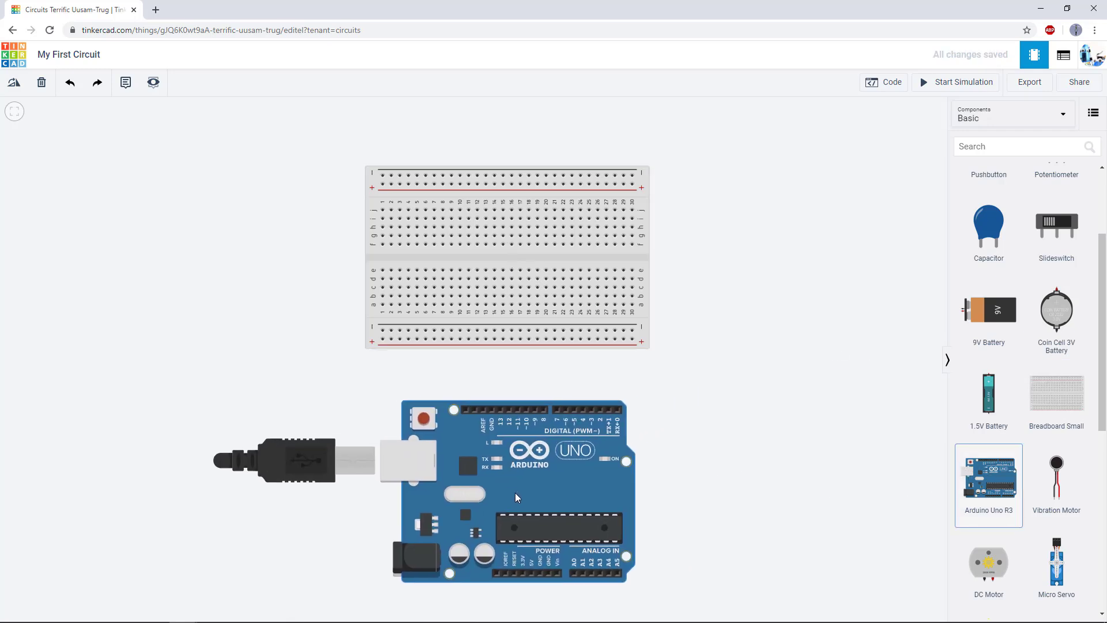
click(715, 378)
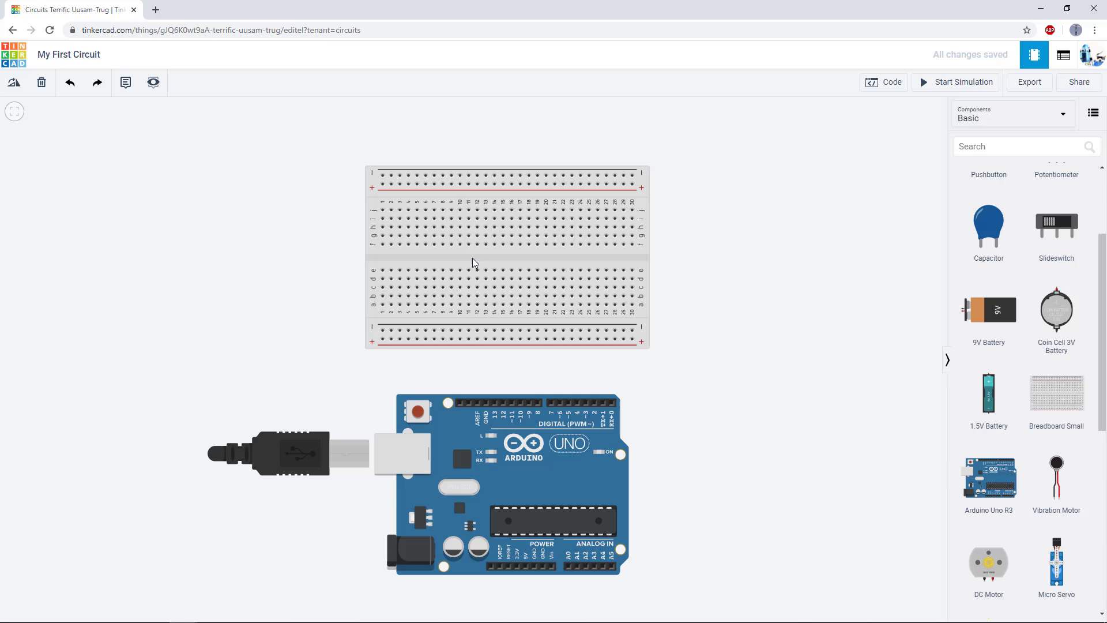
Step: Rotate the breadboard and the Arduino Uno R3 upright
click(497, 262)
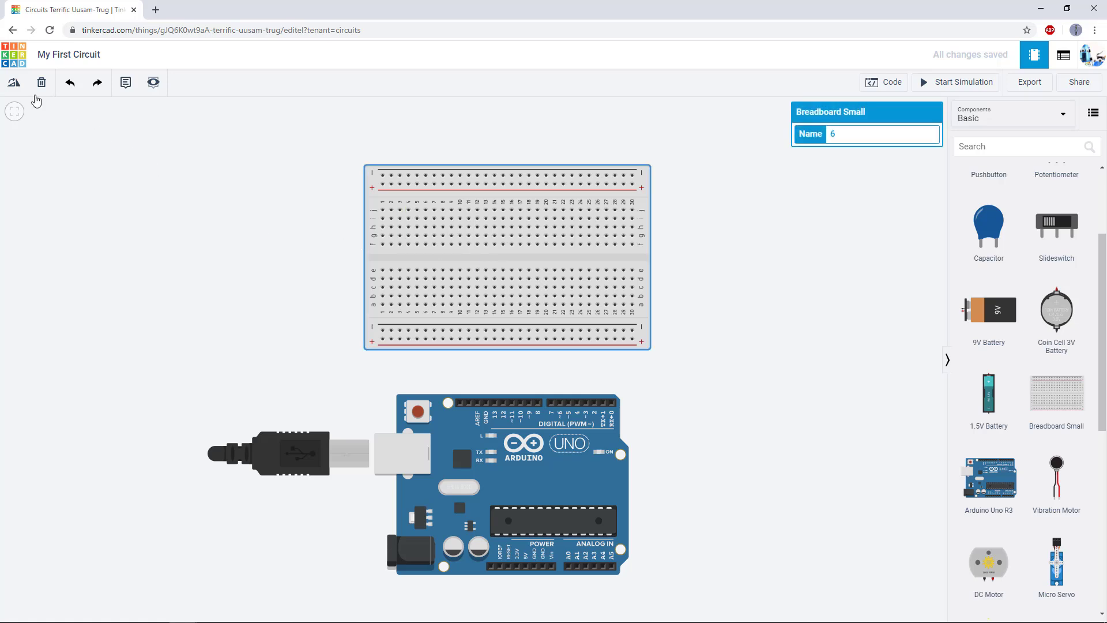
click(13, 82)
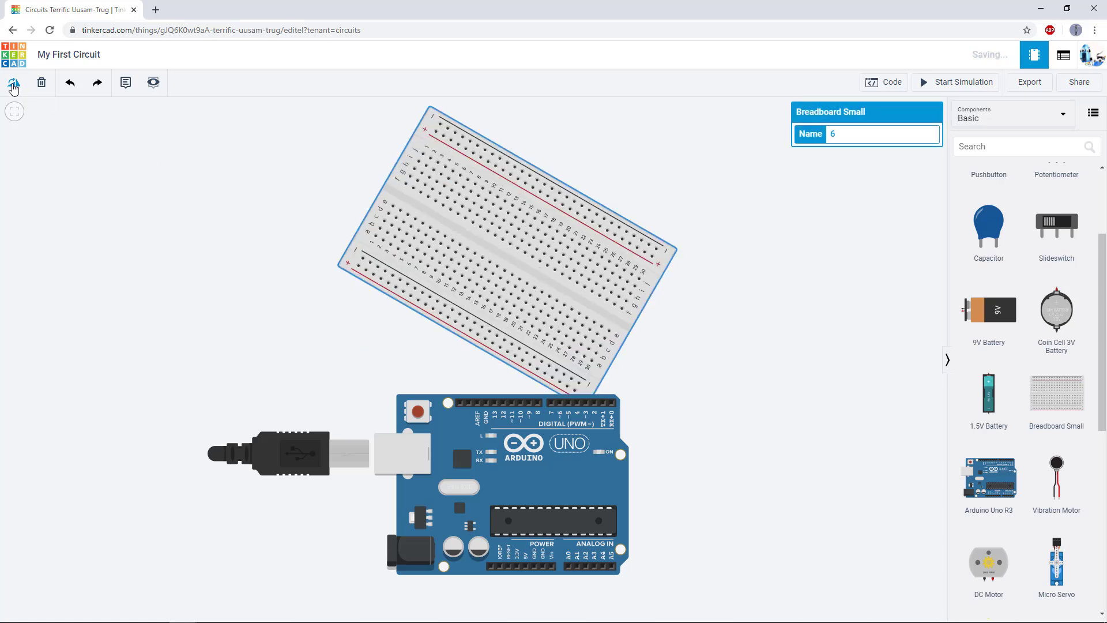
click(14, 83)
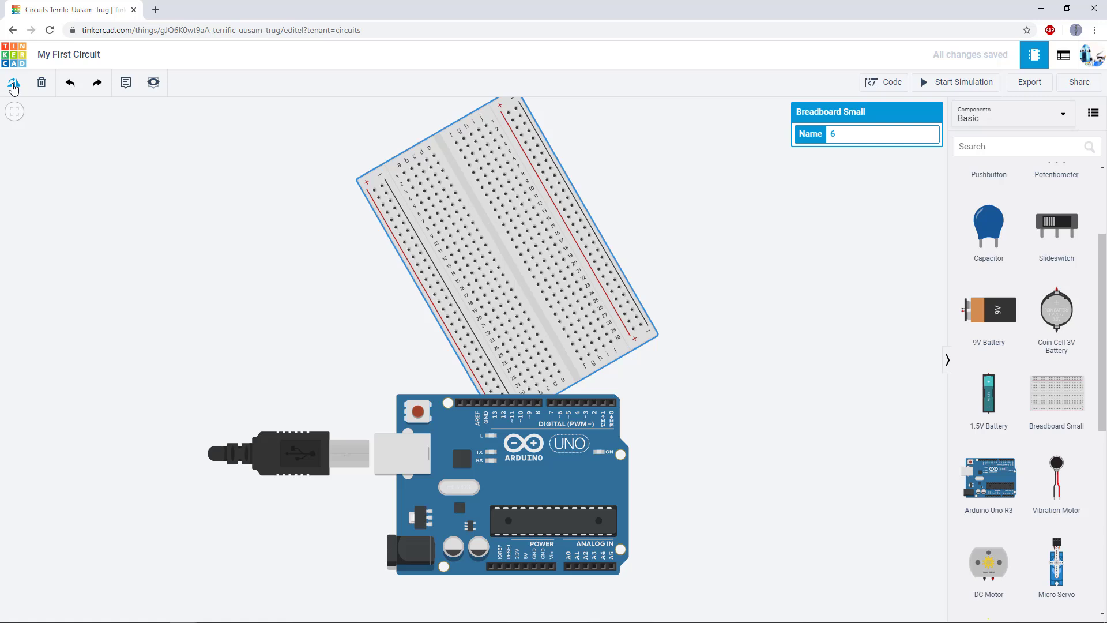
click(527, 489)
click(13, 85)
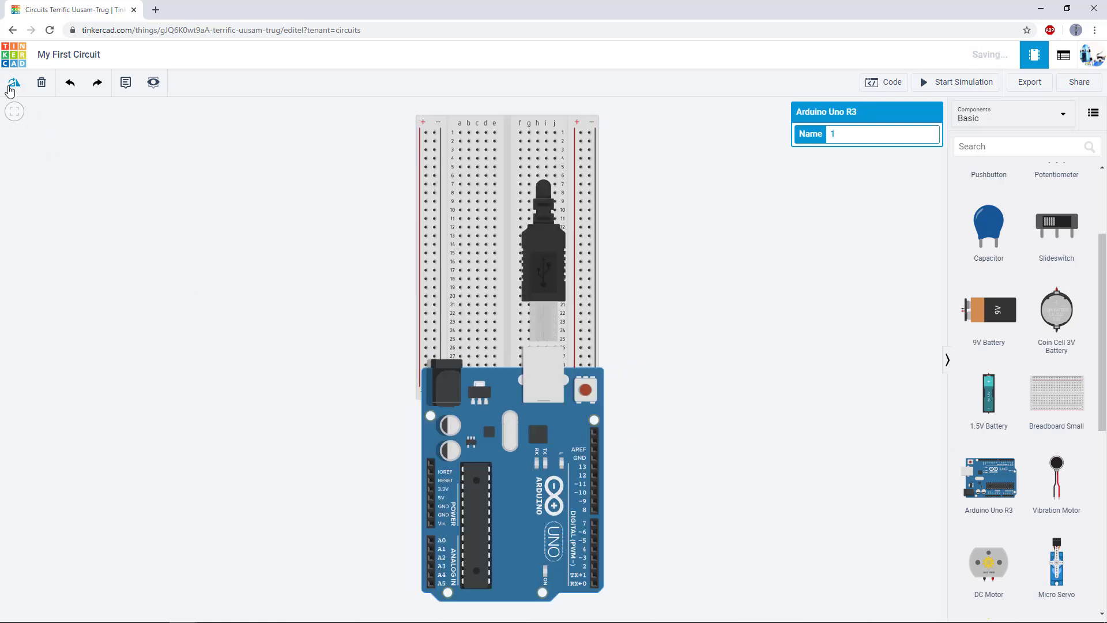
Step: Position the Arduino directly left of the breadboard, side by side
drag(509, 522, 297, 447)
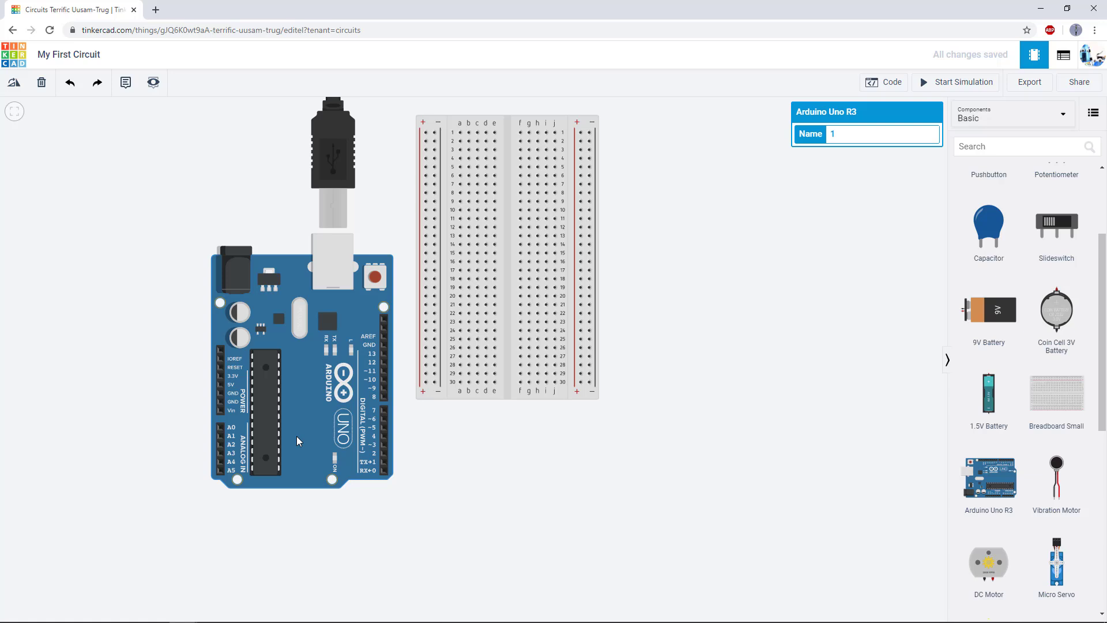
drag(510, 276, 611, 411)
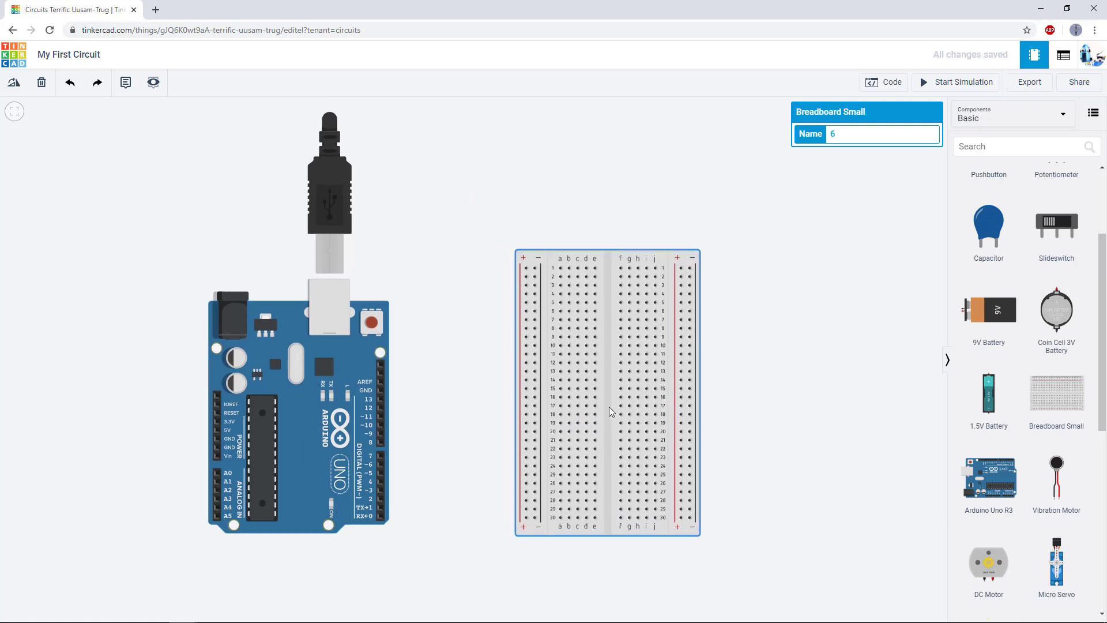
drag(292, 443, 377, 428)
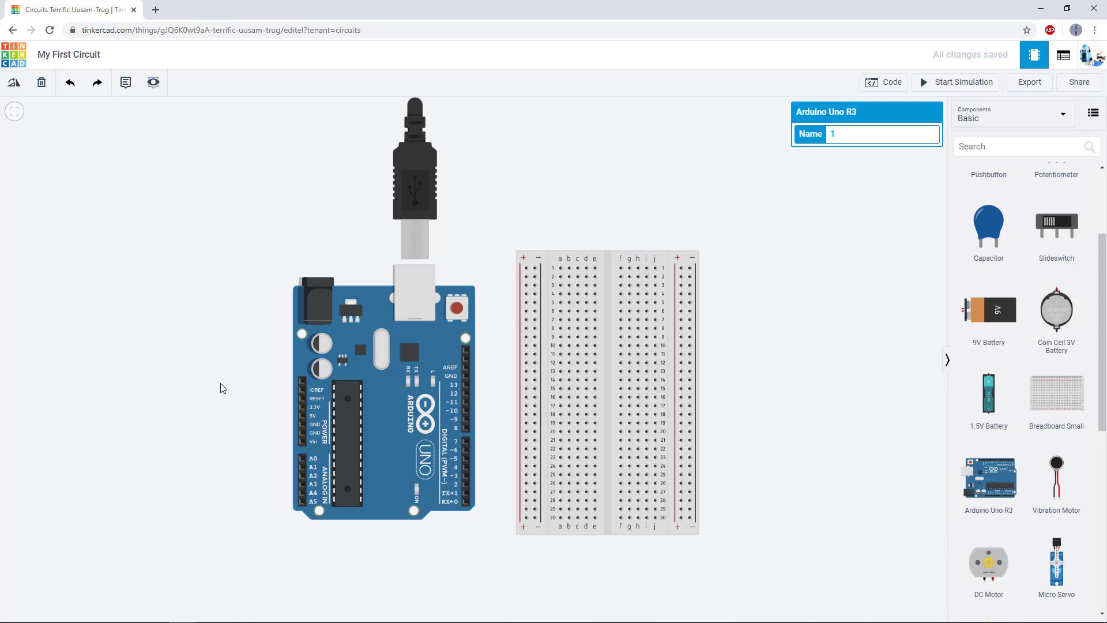
click(448, 272)
scroll(448, 271, up, 2)
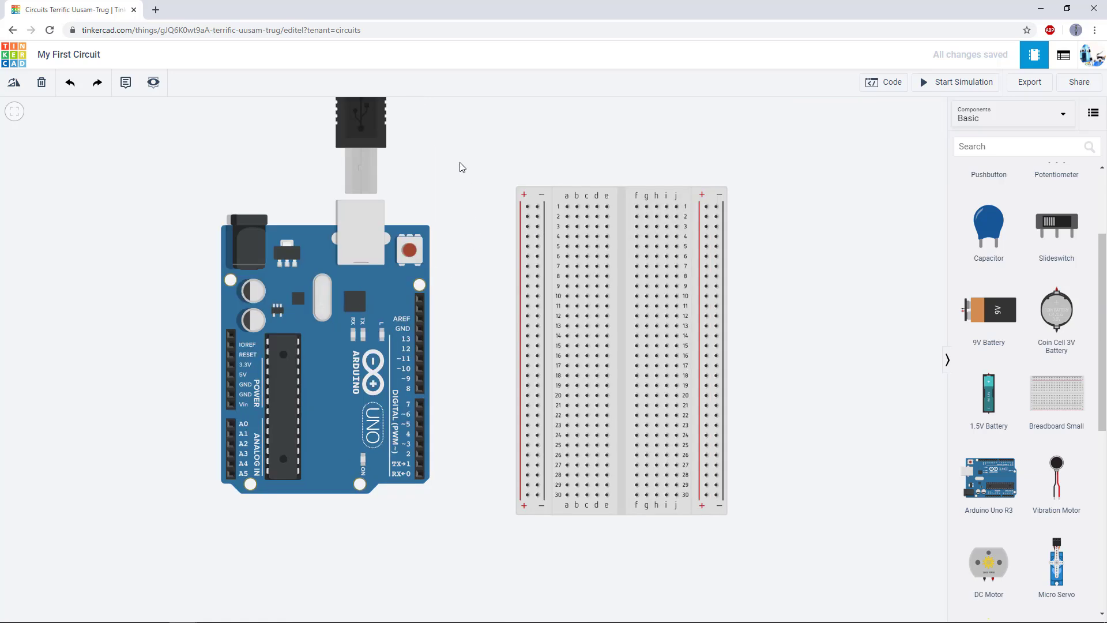
drag(461, 168, 364, 222)
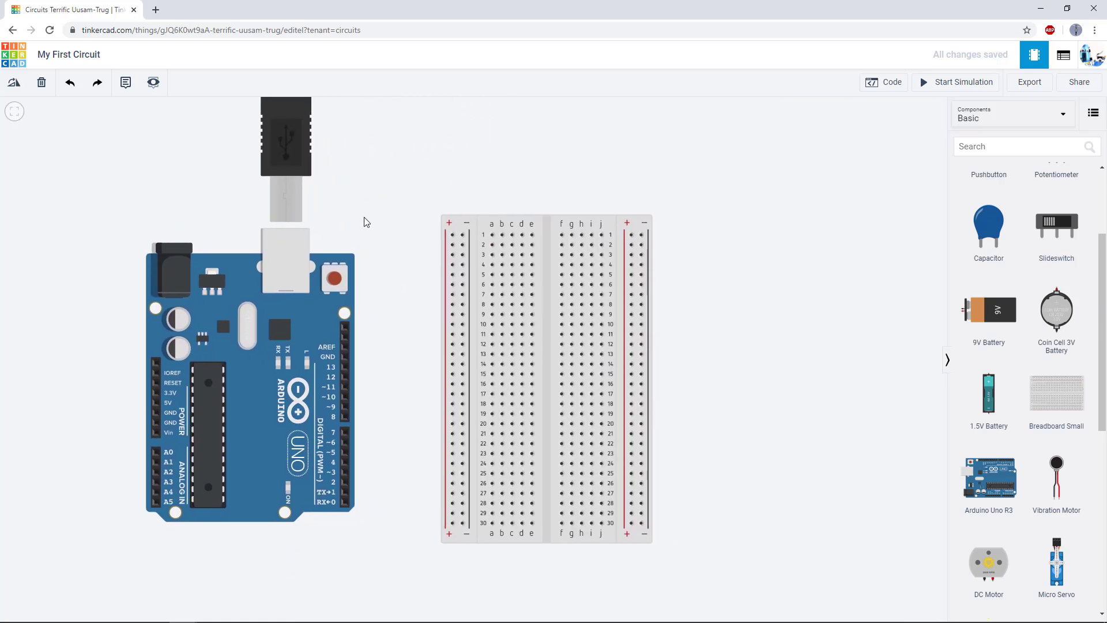
scroll(365, 222, up, 1)
scroll(485, 235, down, 1)
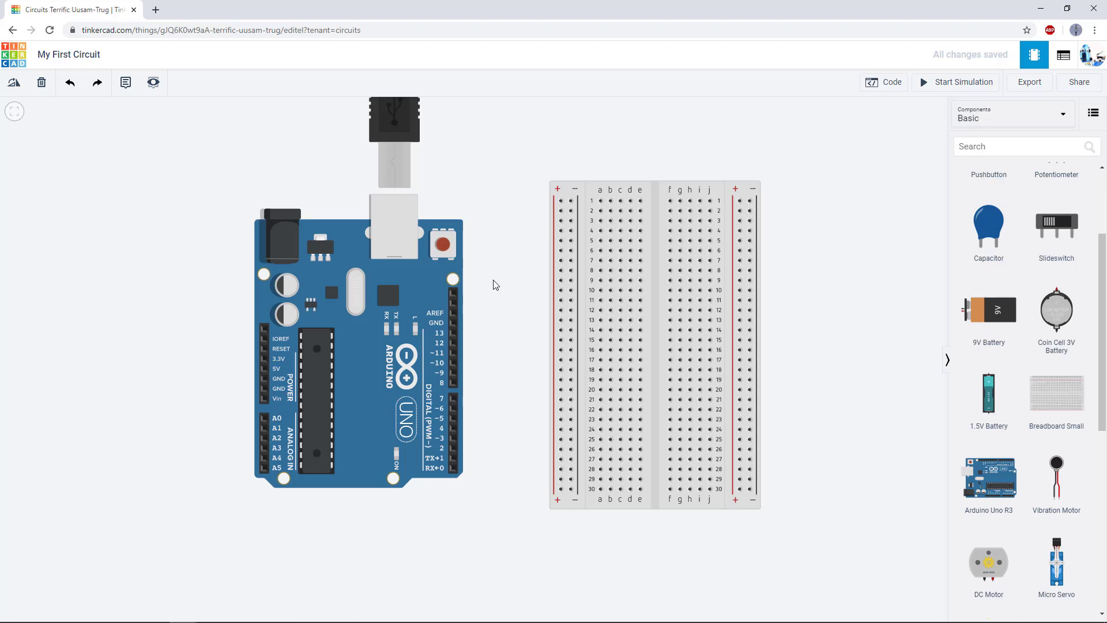
scroll(495, 285, down, 1)
scroll(495, 285, down, 1)
scroll(494, 285, up, 2)
scroll(494, 285, down, 1)
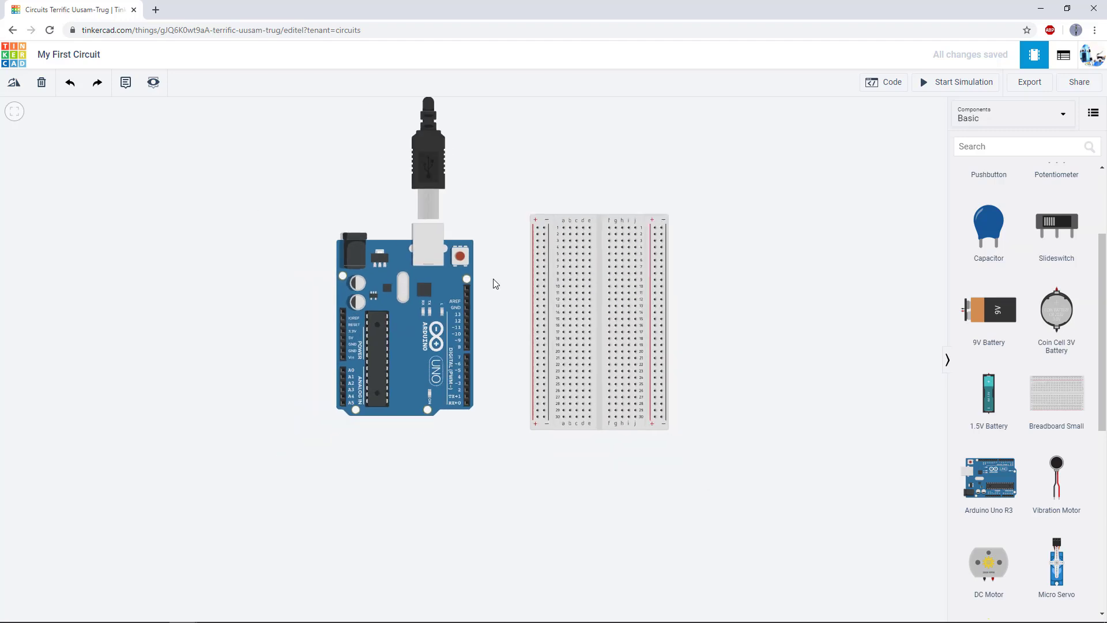
drag(509, 182, 433, 439)
drag(470, 246, 379, 481)
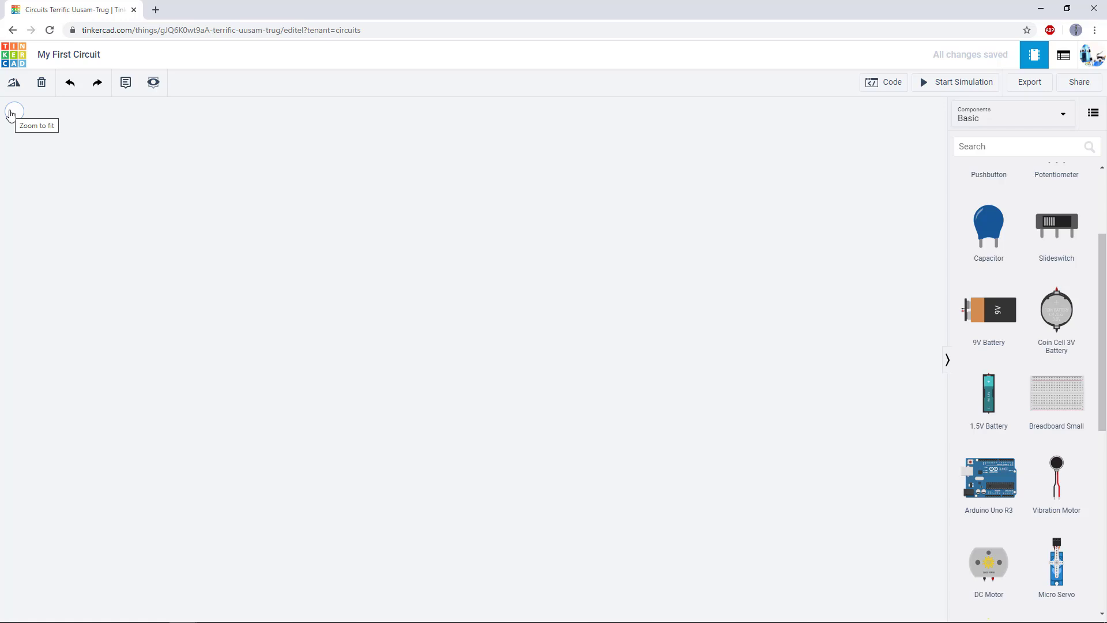
click(12, 114)
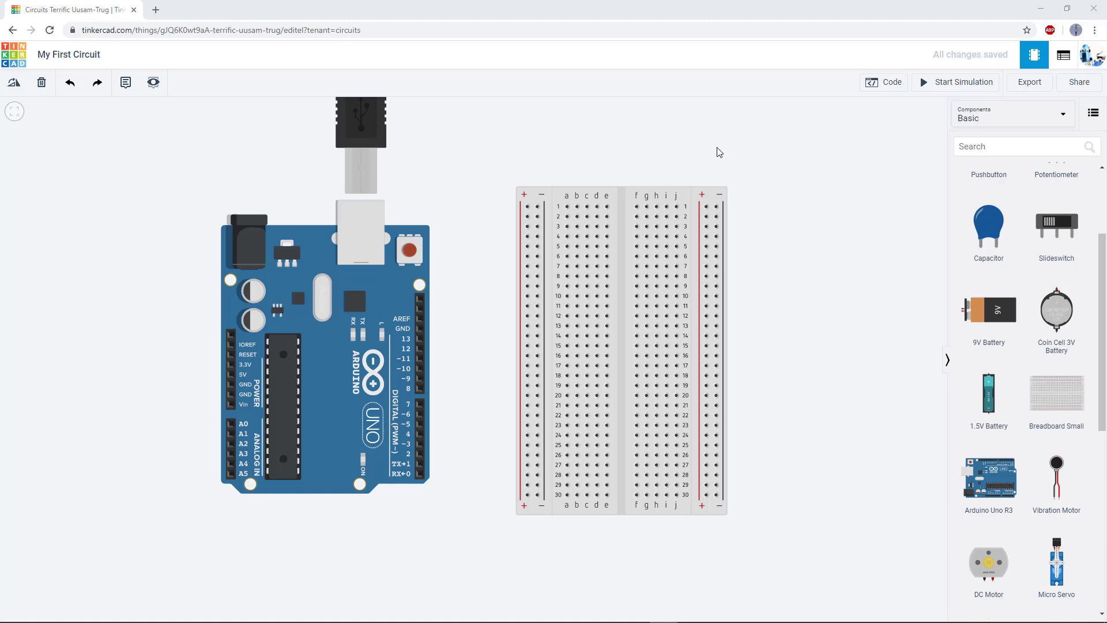
Step: Switch the Arduino's code editor from Blocks to Text mode
click(886, 83)
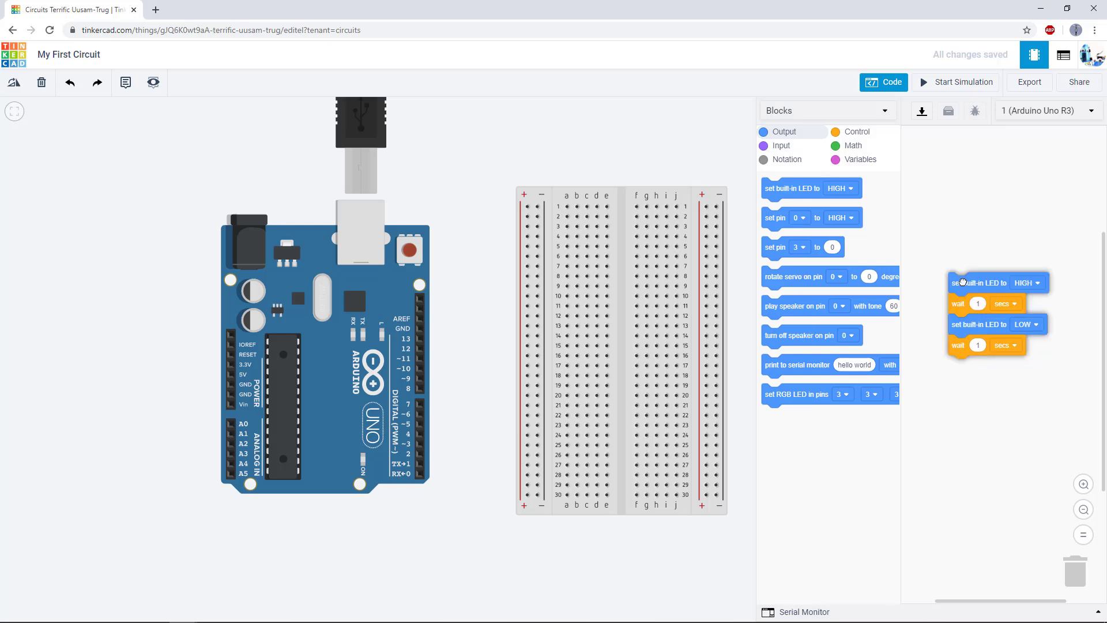
drag(969, 337, 962, 277)
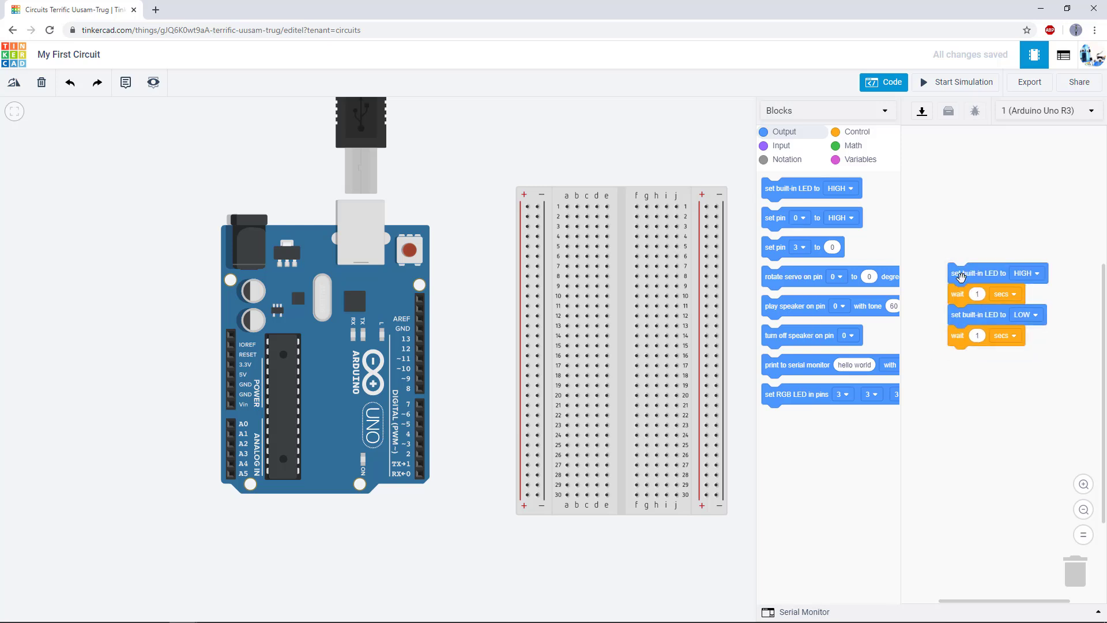
click(886, 114)
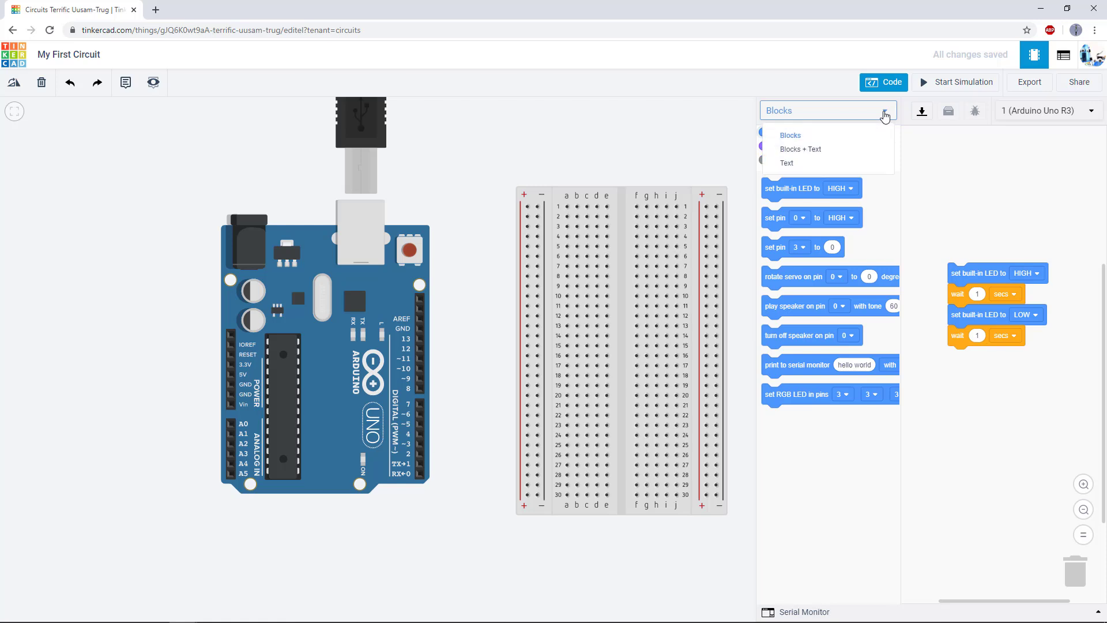
click(813, 168)
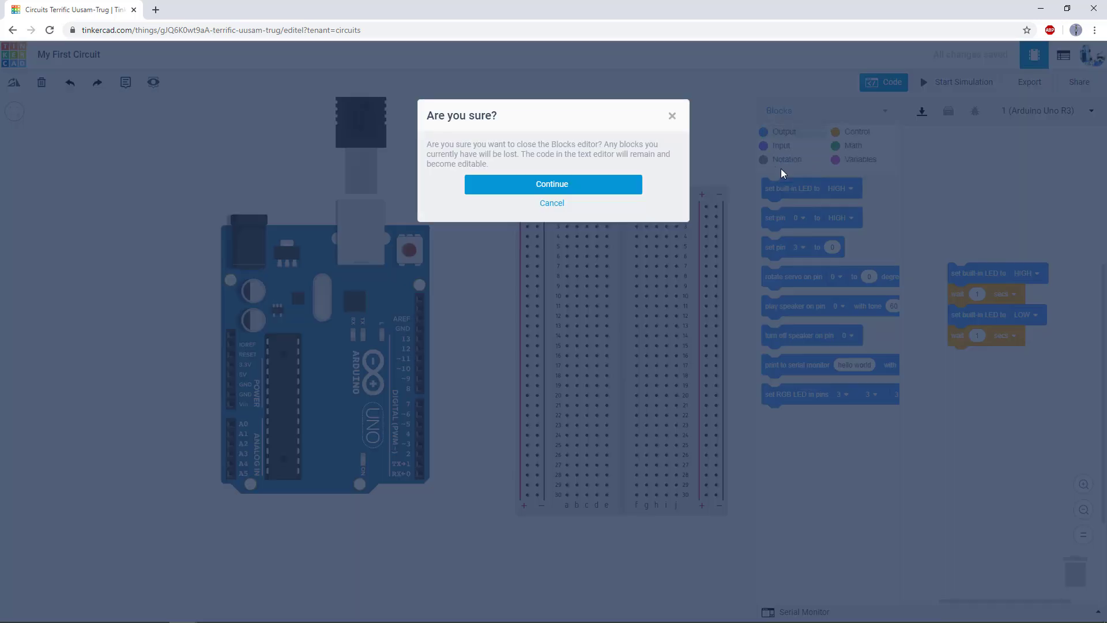
click(551, 187)
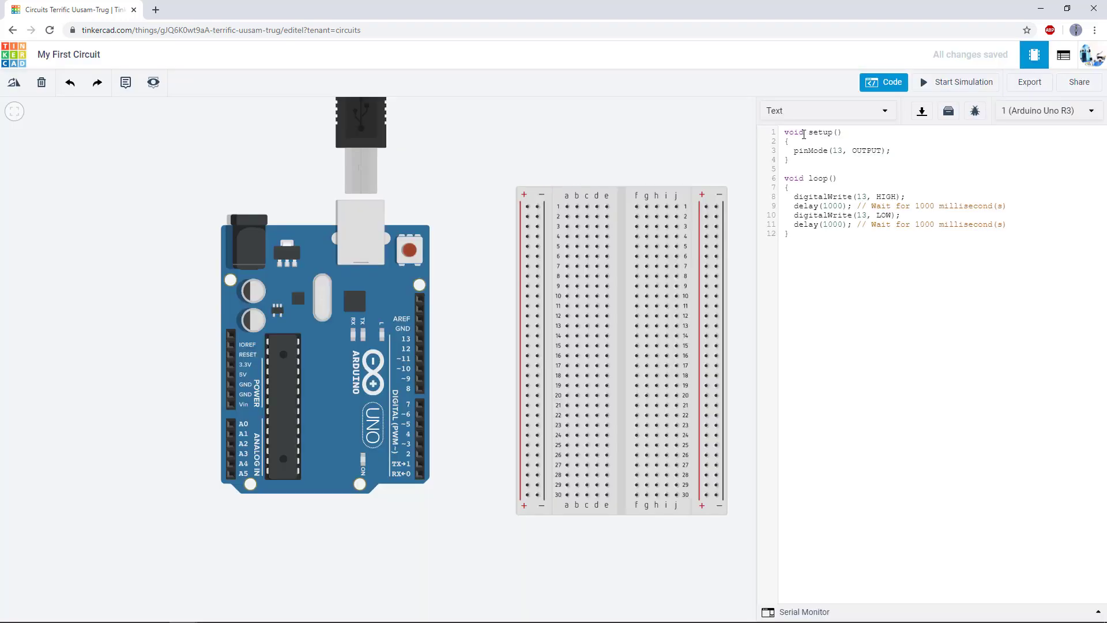
Step: Delete all the default LED blink code and close the code editor
drag(785, 132, 832, 278)
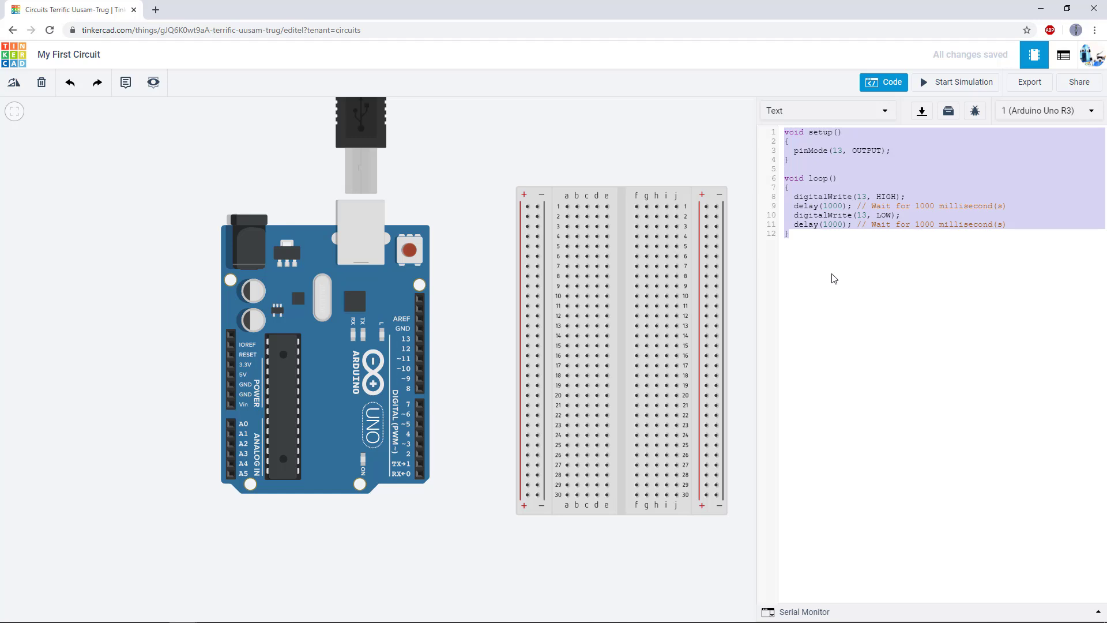
key(Delete)
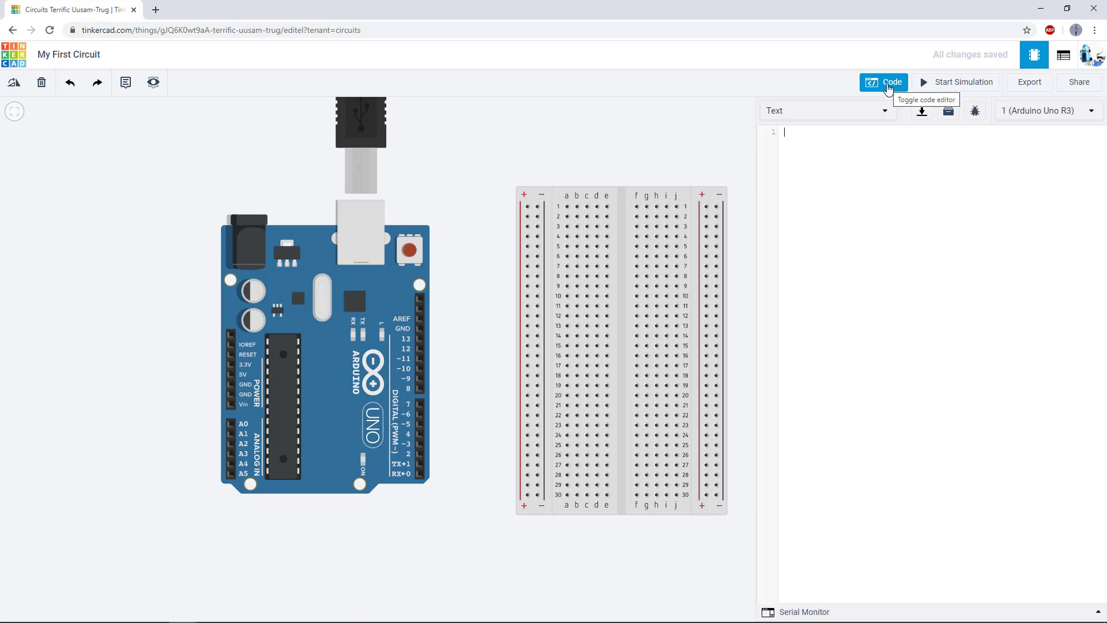
click(889, 88)
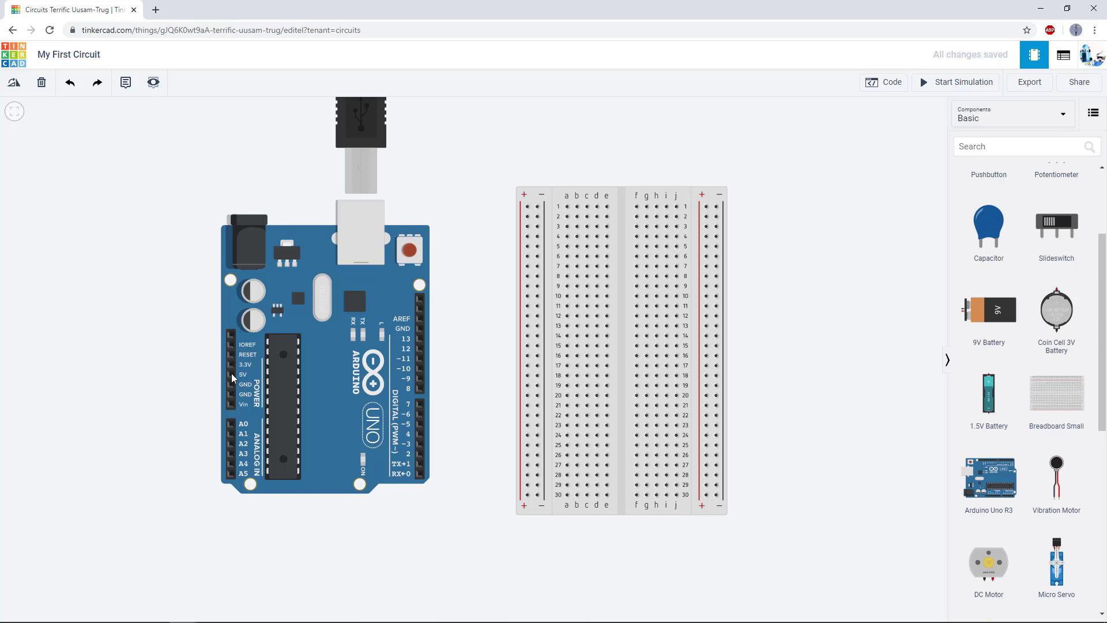
scroll(225, 382, up, 5)
scroll(277, 395, up, 2)
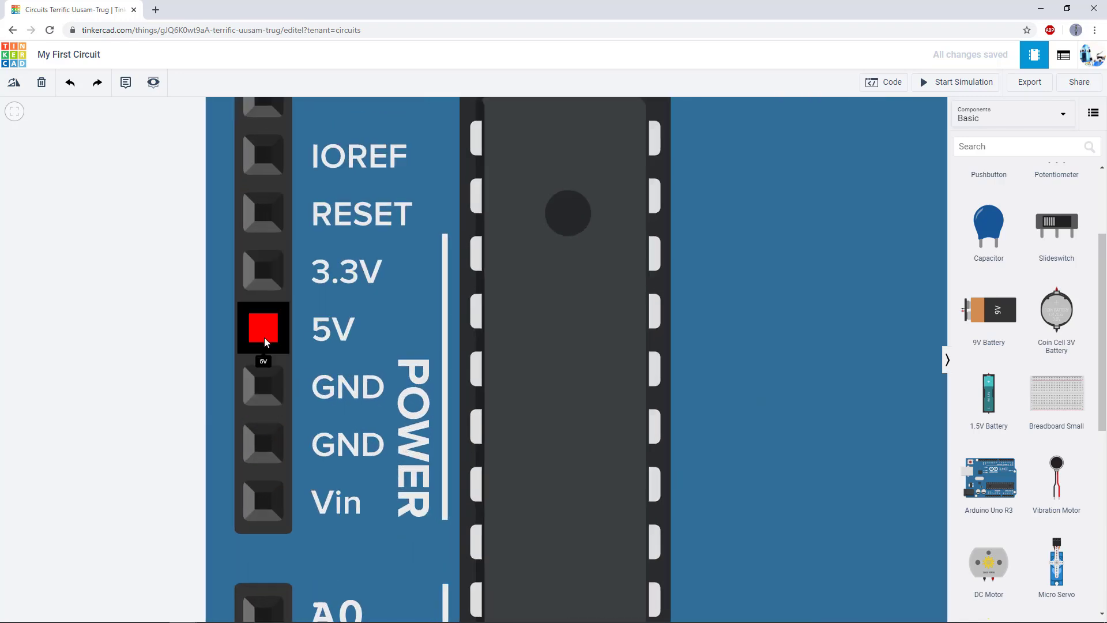
scroll(398, 342, down, 2)
scroll(398, 341, down, 5)
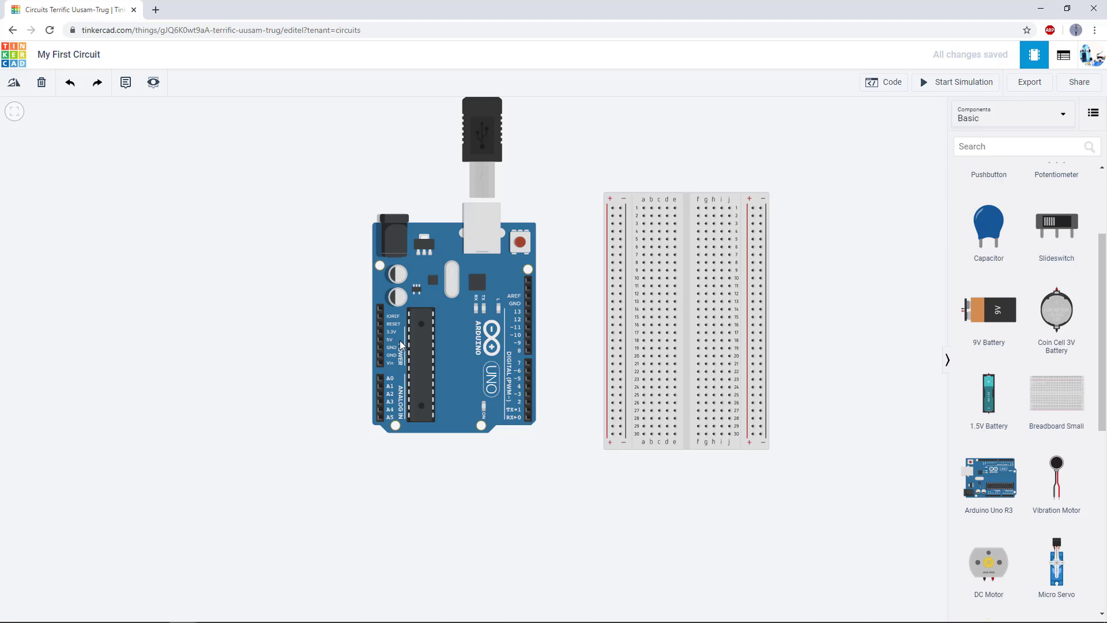
scroll(453, 347, up, 3)
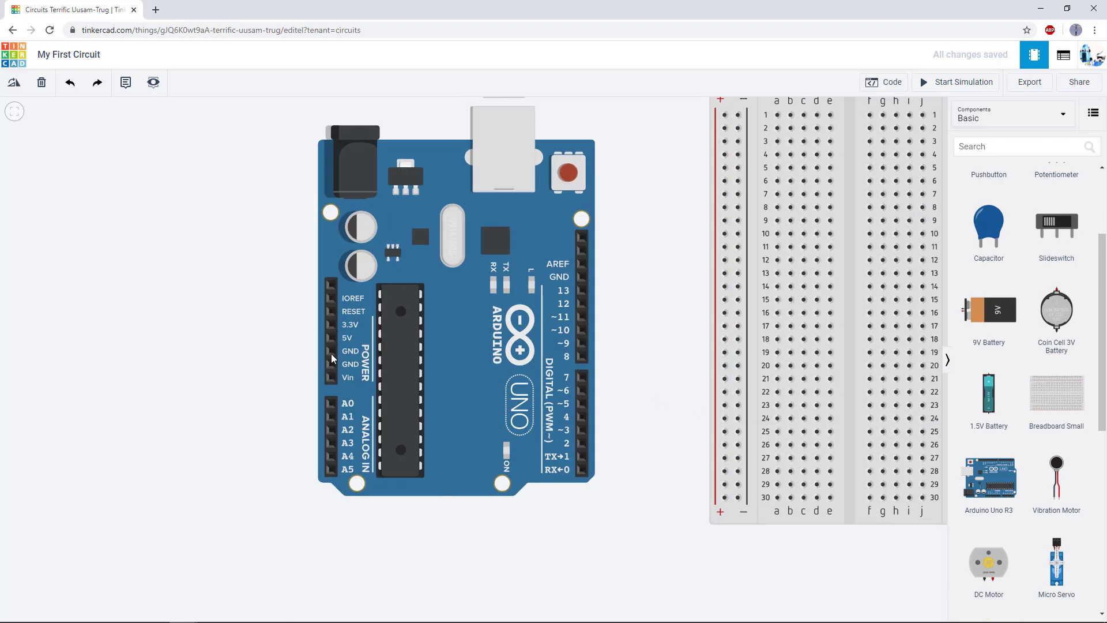
Step: Pan the view left to show the breadboard's left power rails
drag(628, 354, 575, 357)
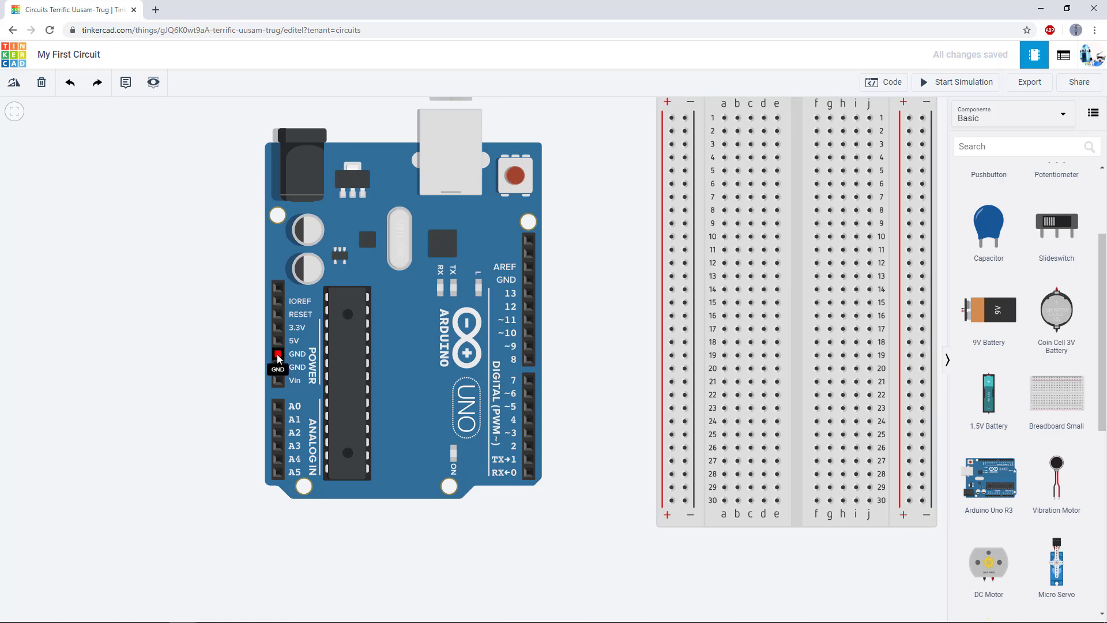
Step: Wire the Arduino 5V pin to the left + rail and GND to the − rail at row 30
click(278, 355)
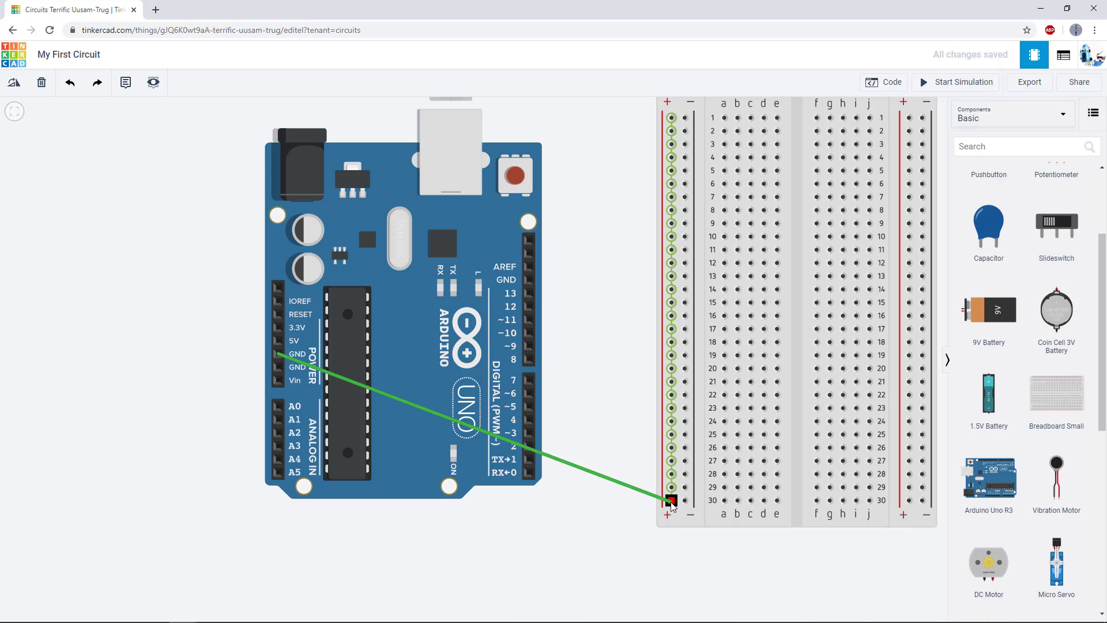
click(673, 501)
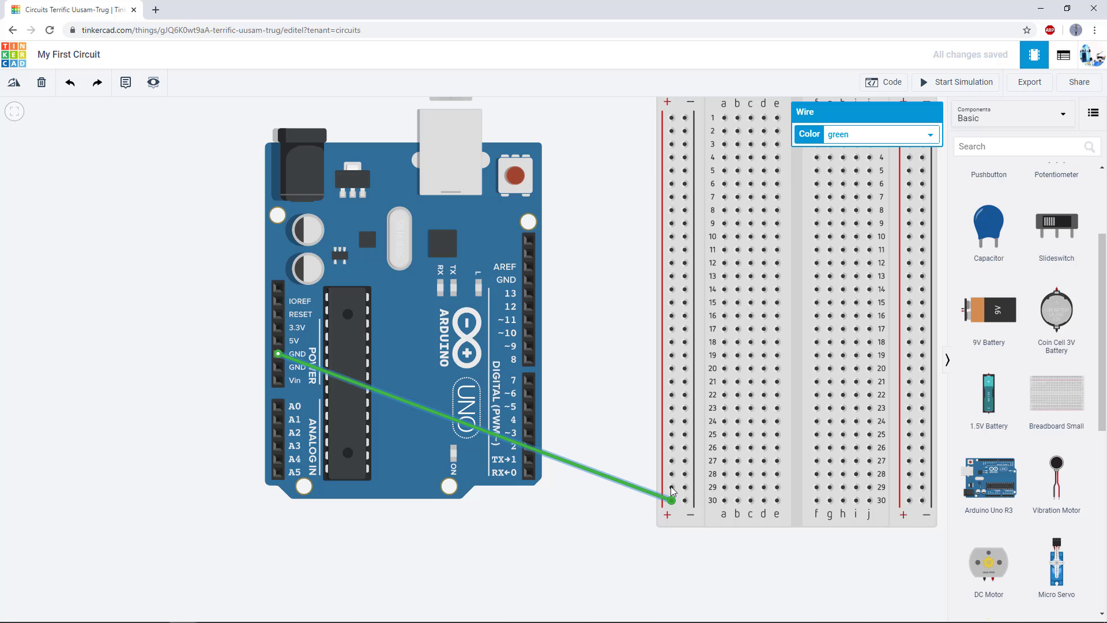
drag(672, 505, 685, 503)
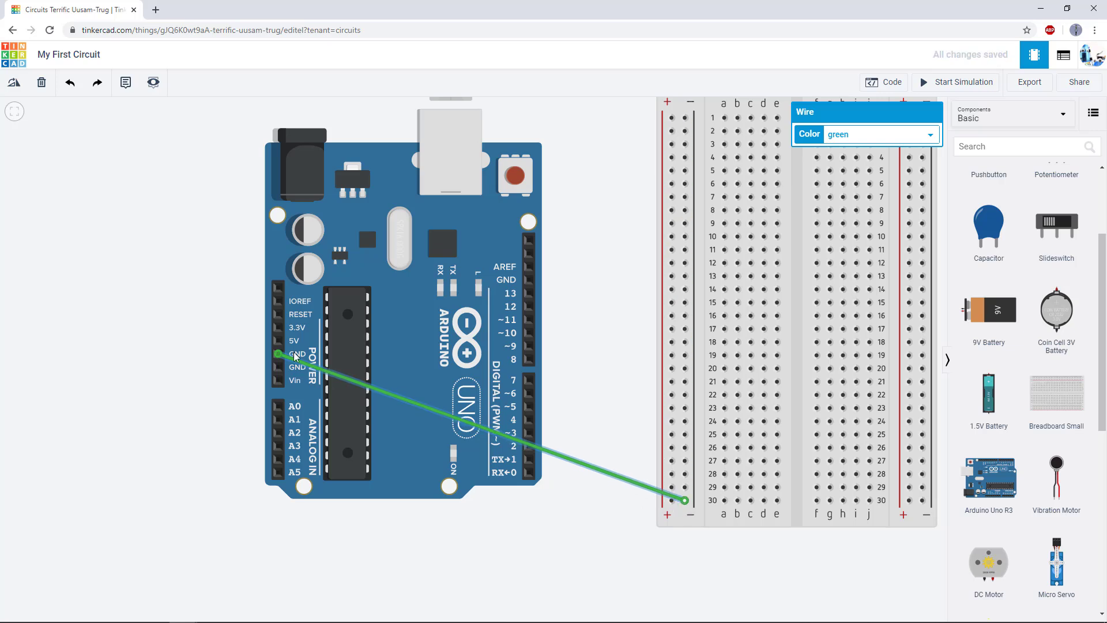
drag(278, 357, 278, 339)
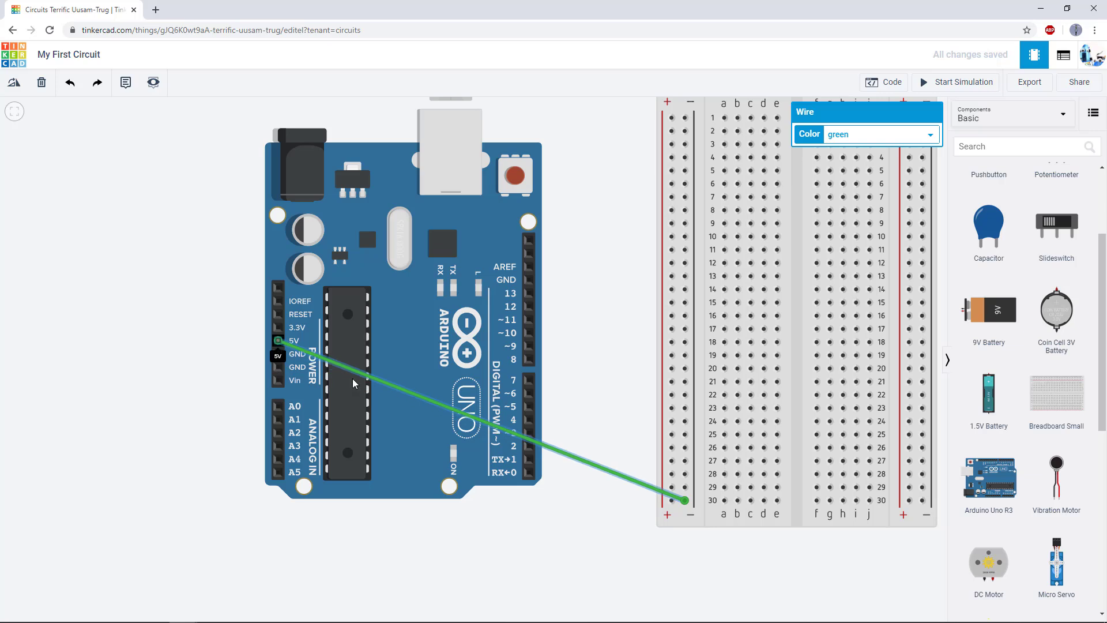
drag(686, 500, 672, 501)
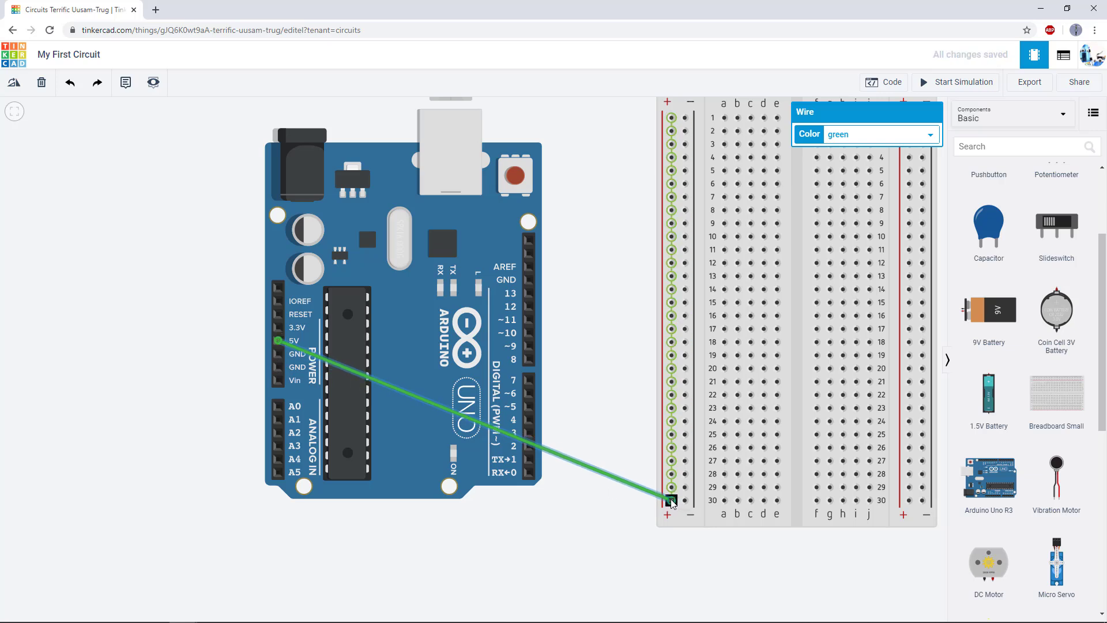
click(278, 355)
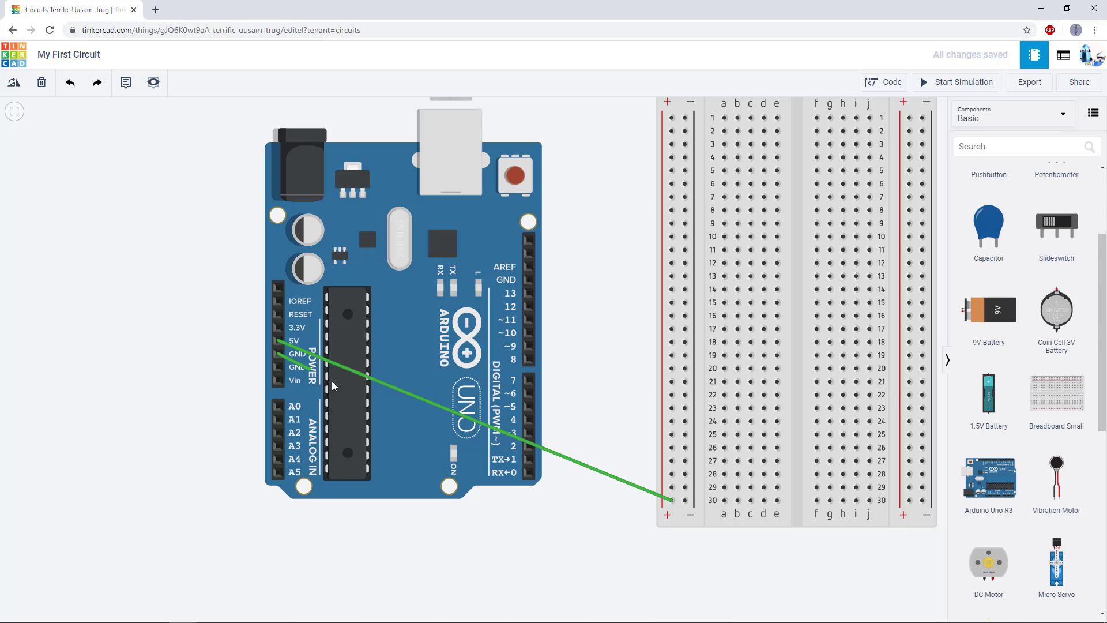
click(685, 501)
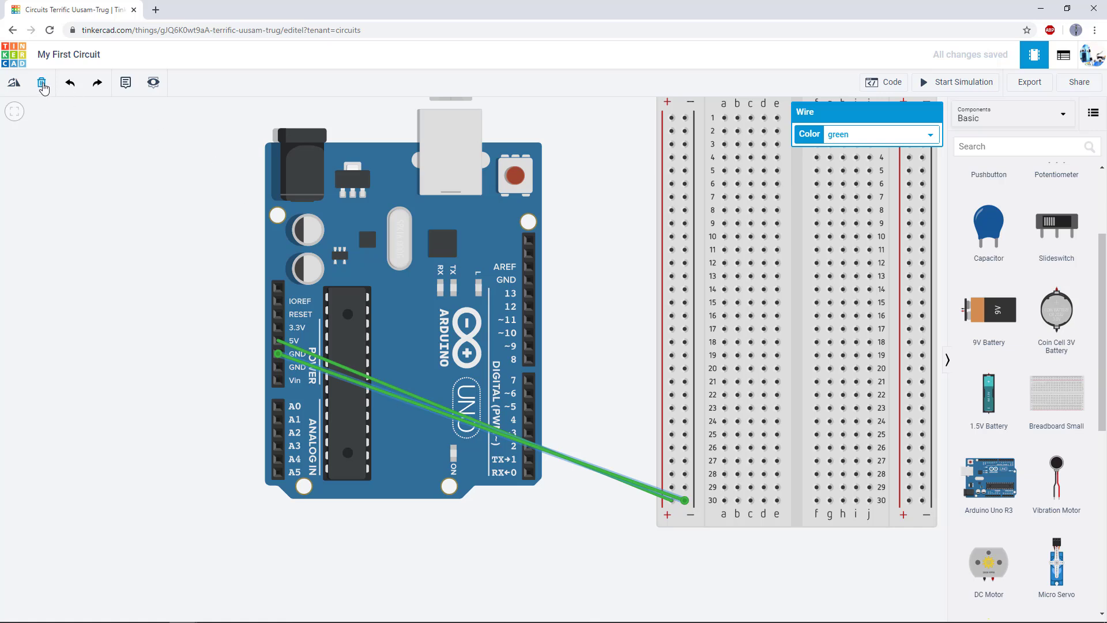
Step: Delete both the GND wire and the 5V wire
click(41, 87)
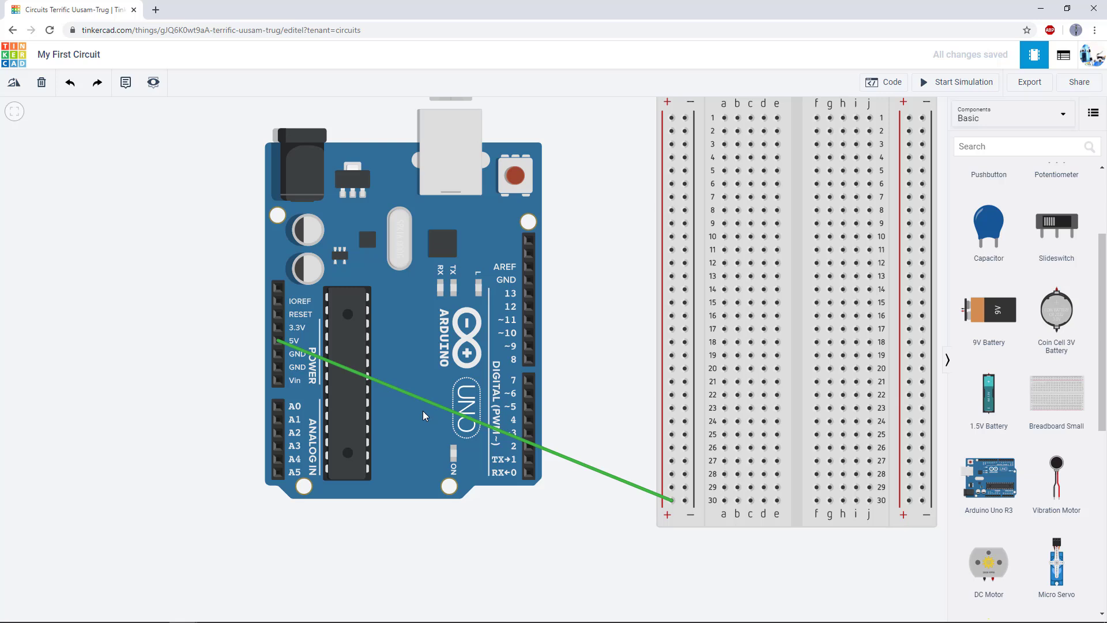
click(435, 408)
key(Delete)
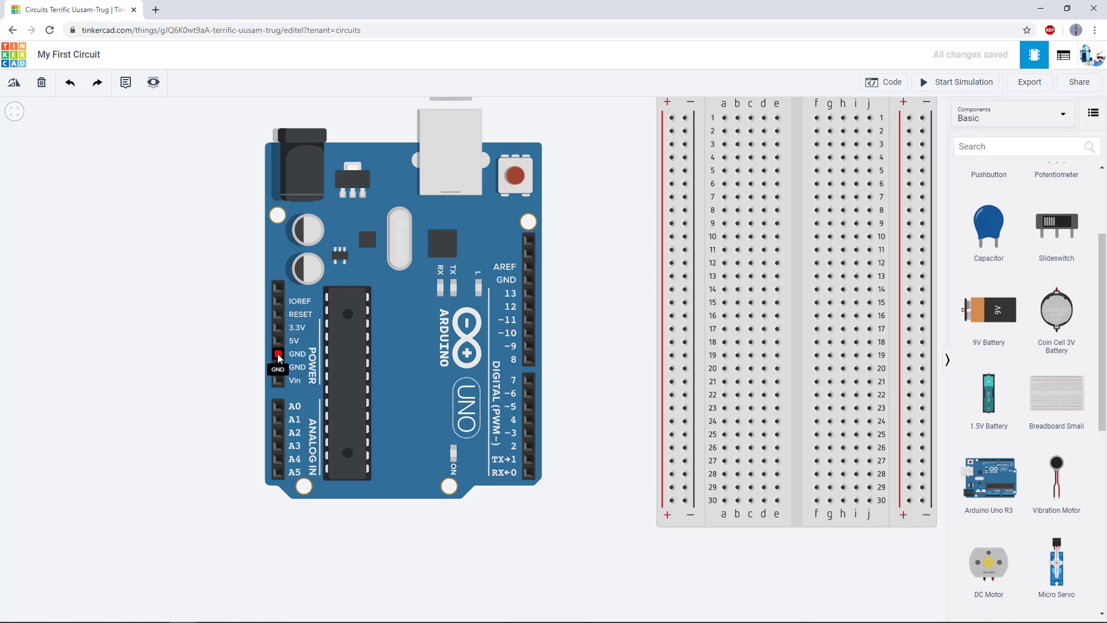
Step: Route a wire from the GND pin around the Arduino's left and bottom into the left − rail
click(278, 358)
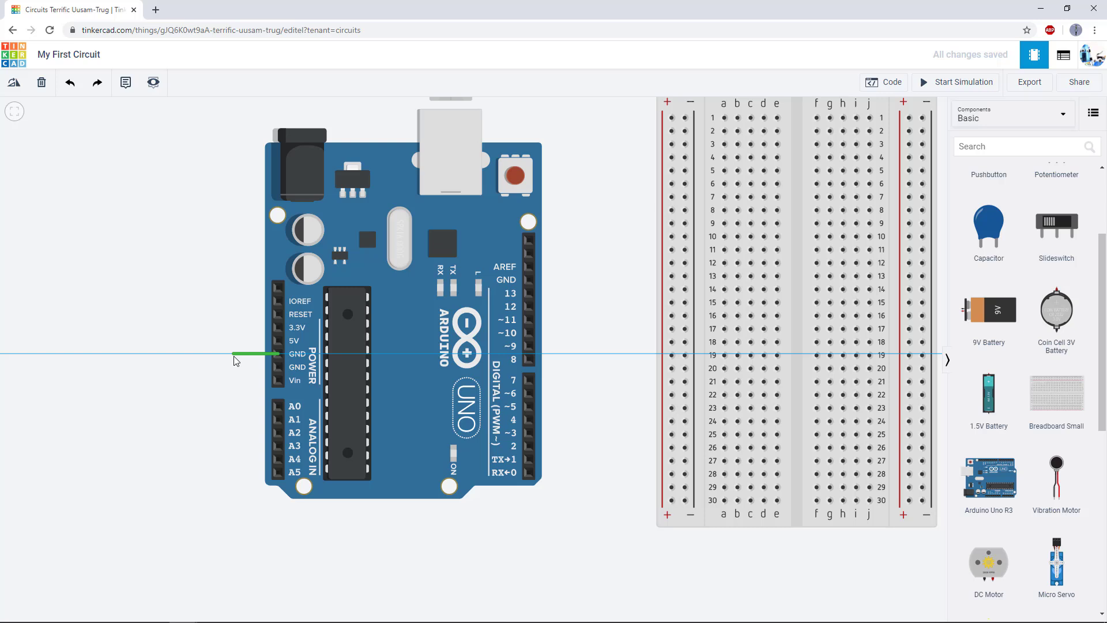
click(233, 355)
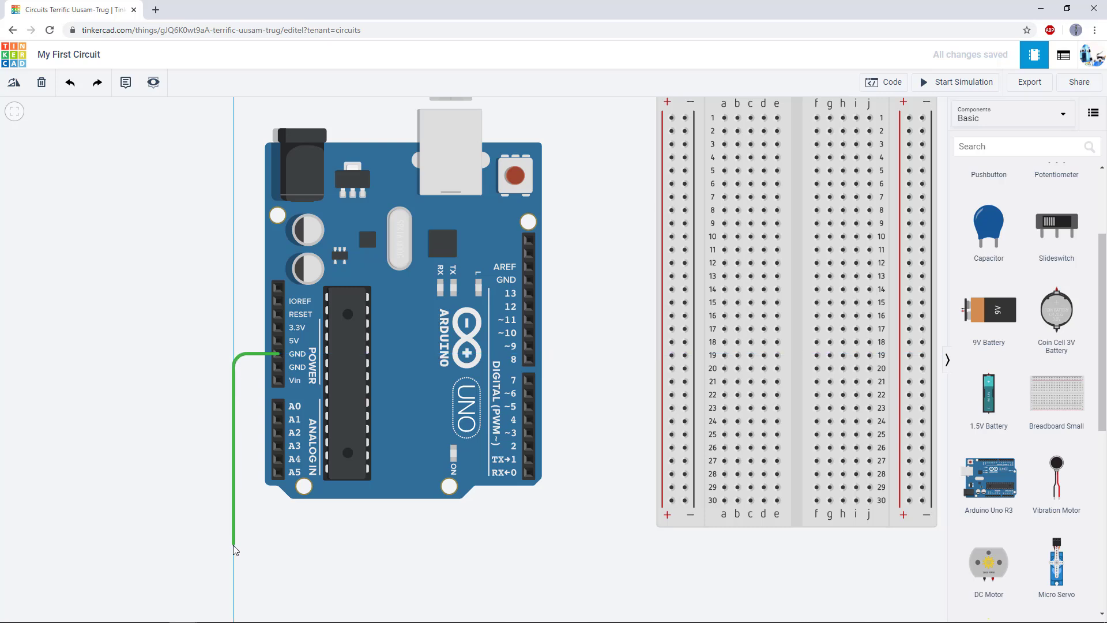
click(234, 567)
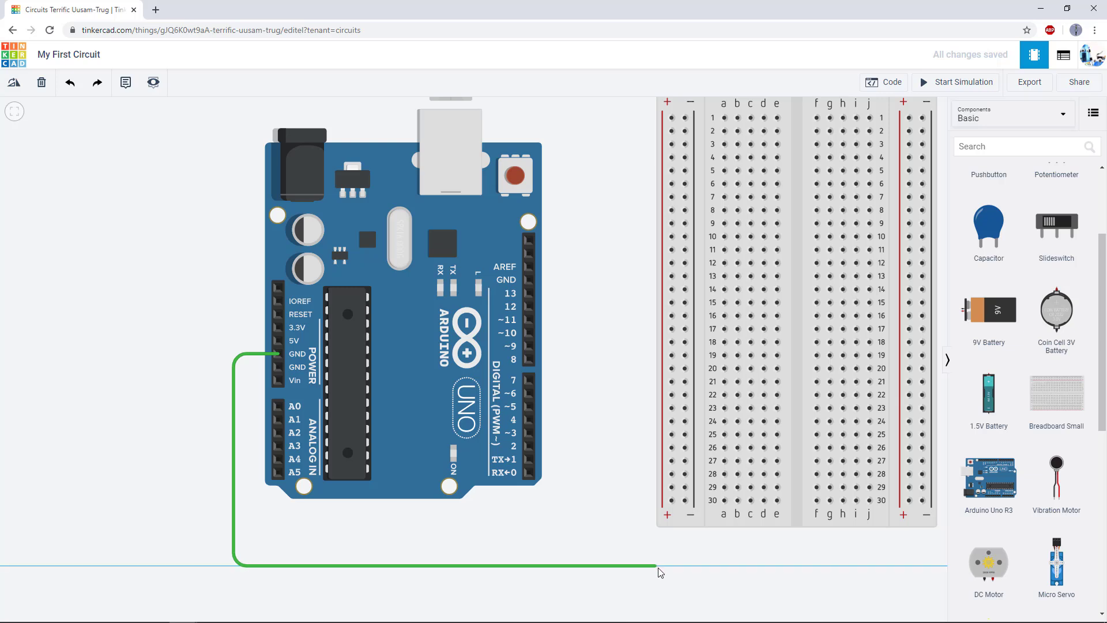
click(685, 565)
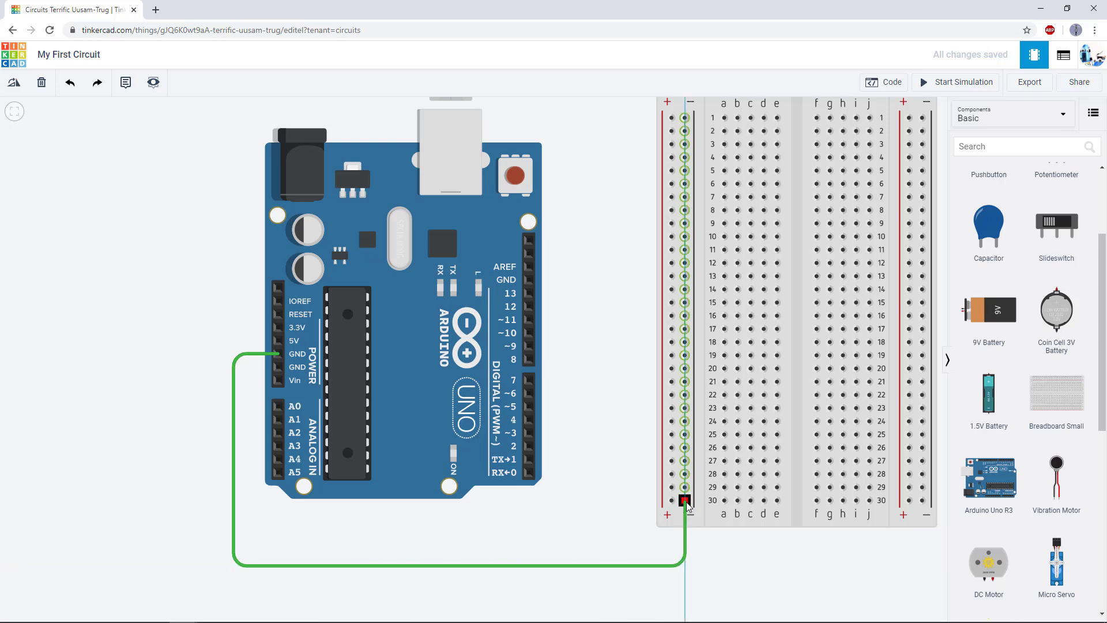
click(684, 500)
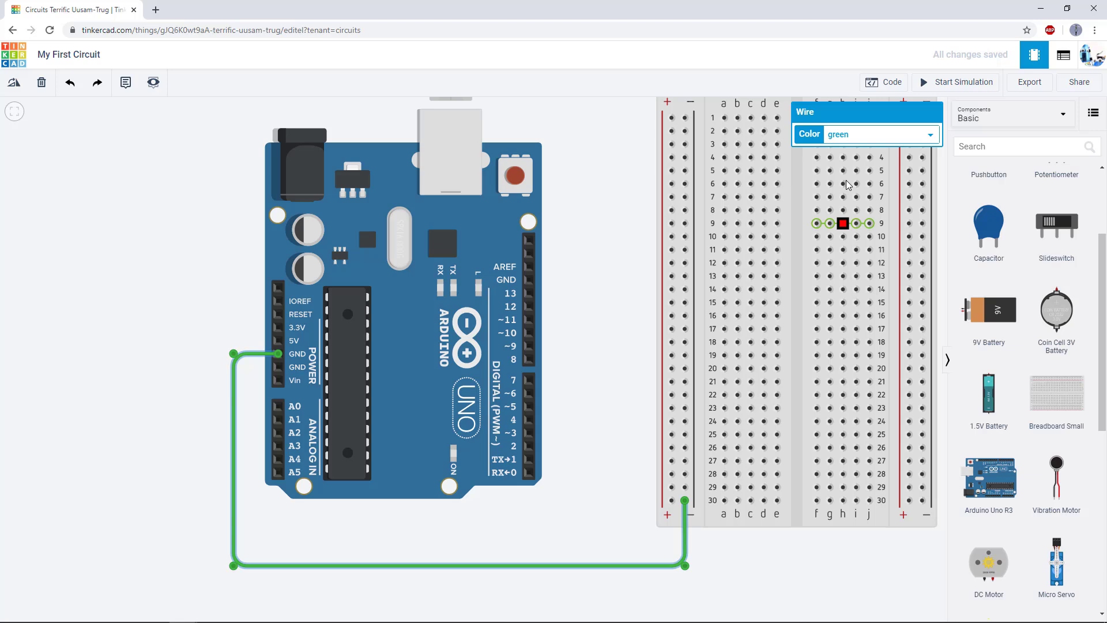
Step: Set the ground wire's colour to black
click(932, 137)
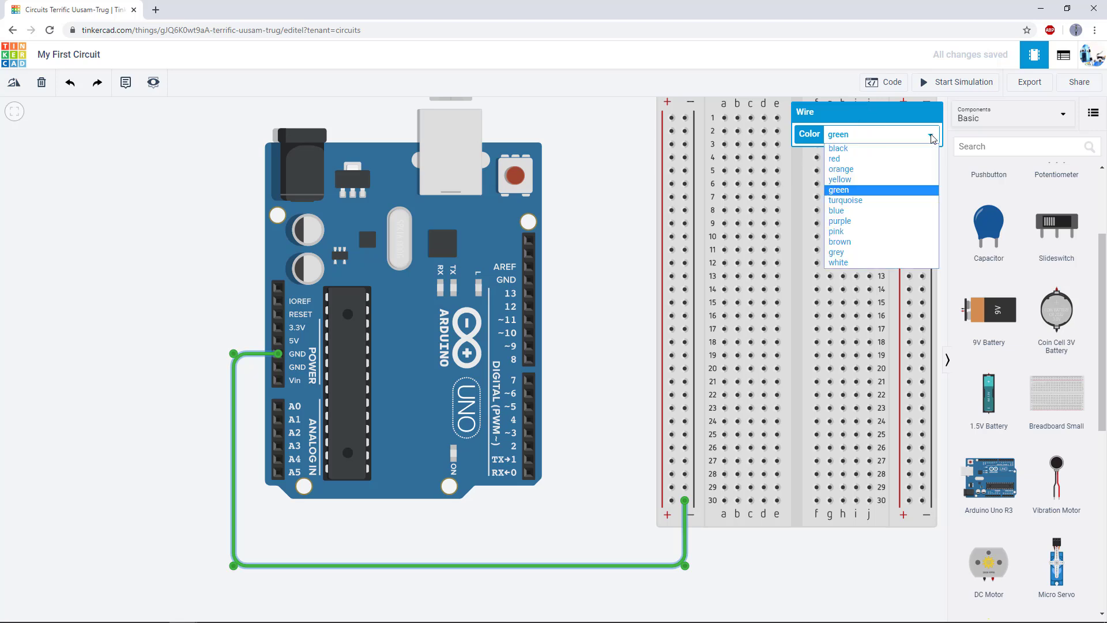
click(884, 152)
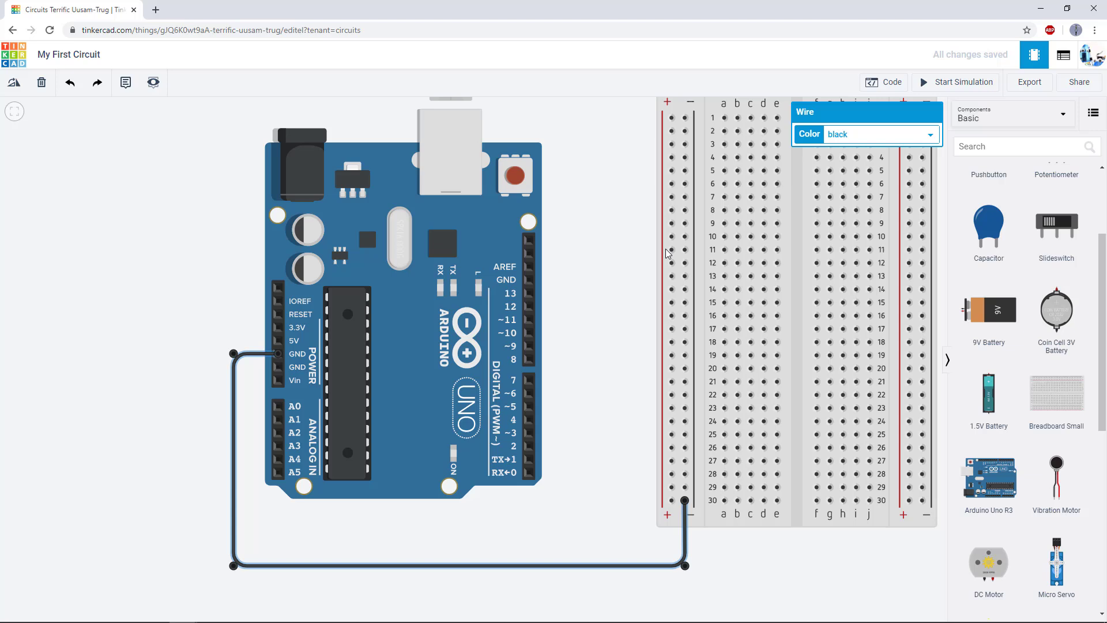
click(278, 342)
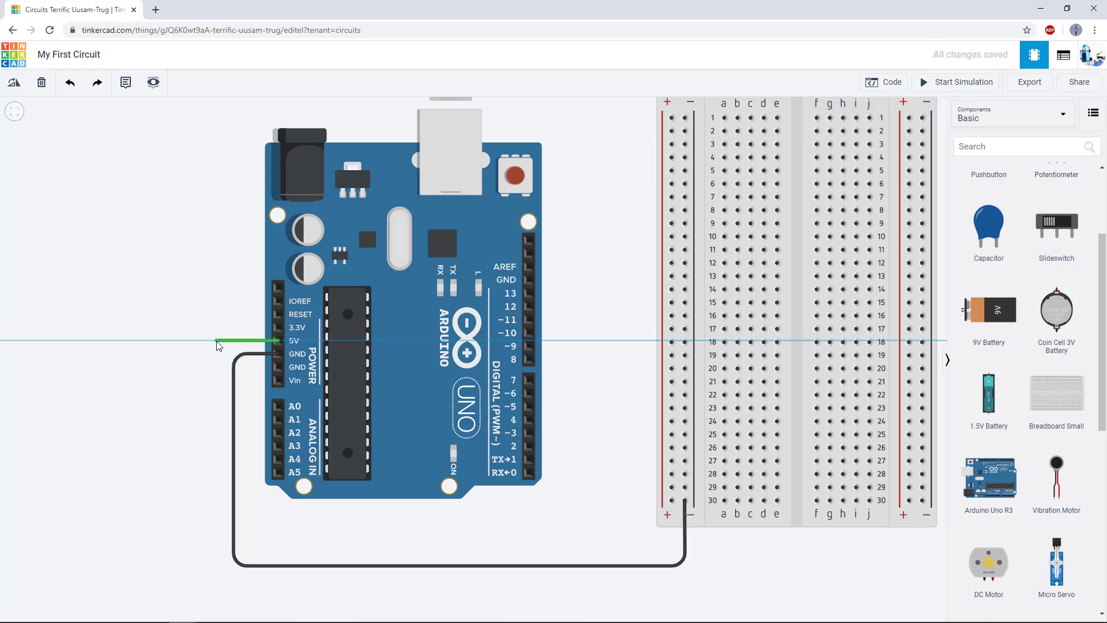
Step: Route the 5V wire left, down and across into the breadboard's left + rail
click(216, 341)
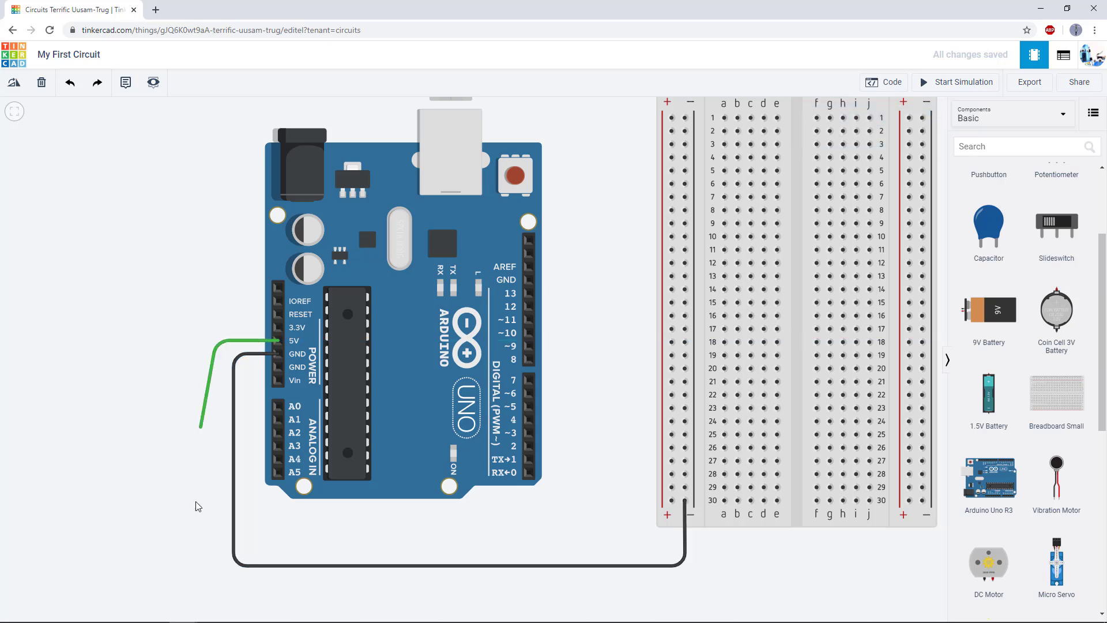
click(217, 588)
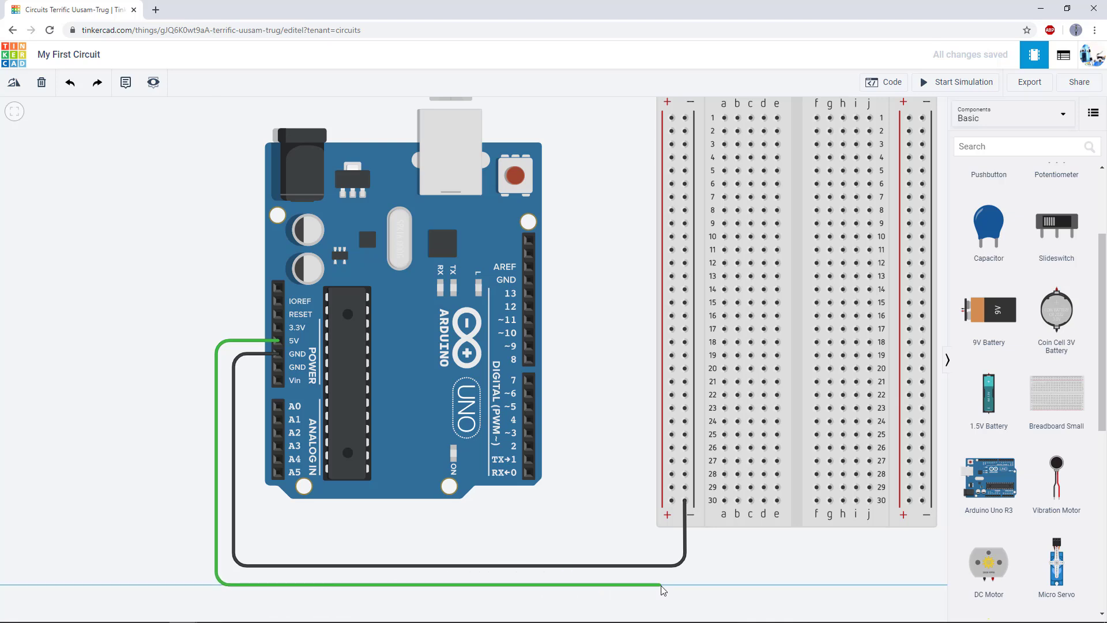
click(667, 586)
click(672, 501)
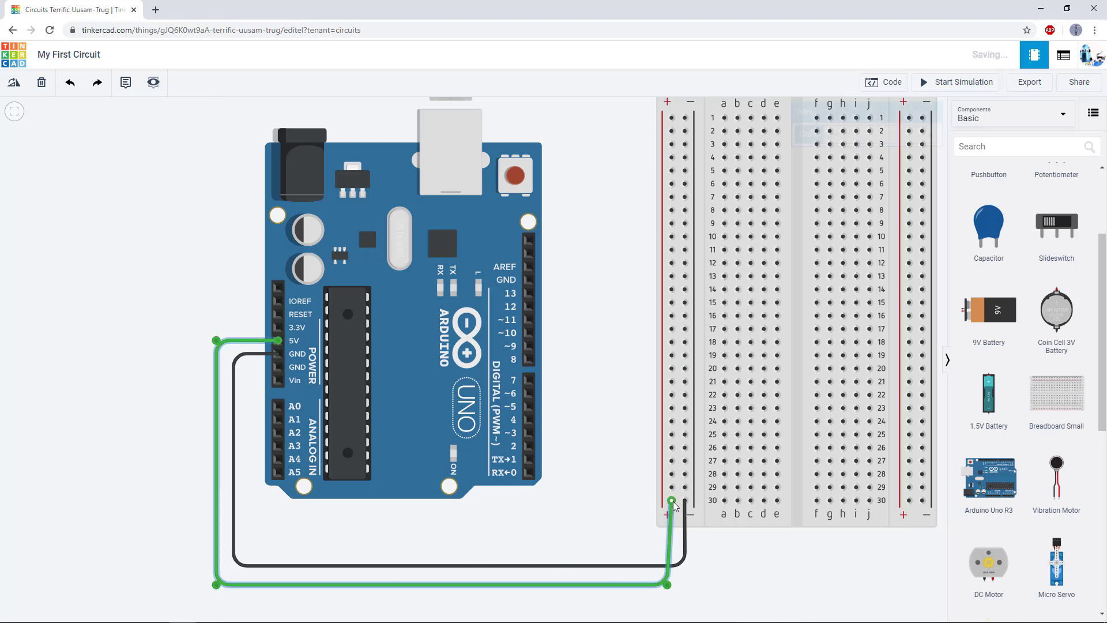
Step: Colour the 5V wire red and fit the whole circuit in view
click(930, 135)
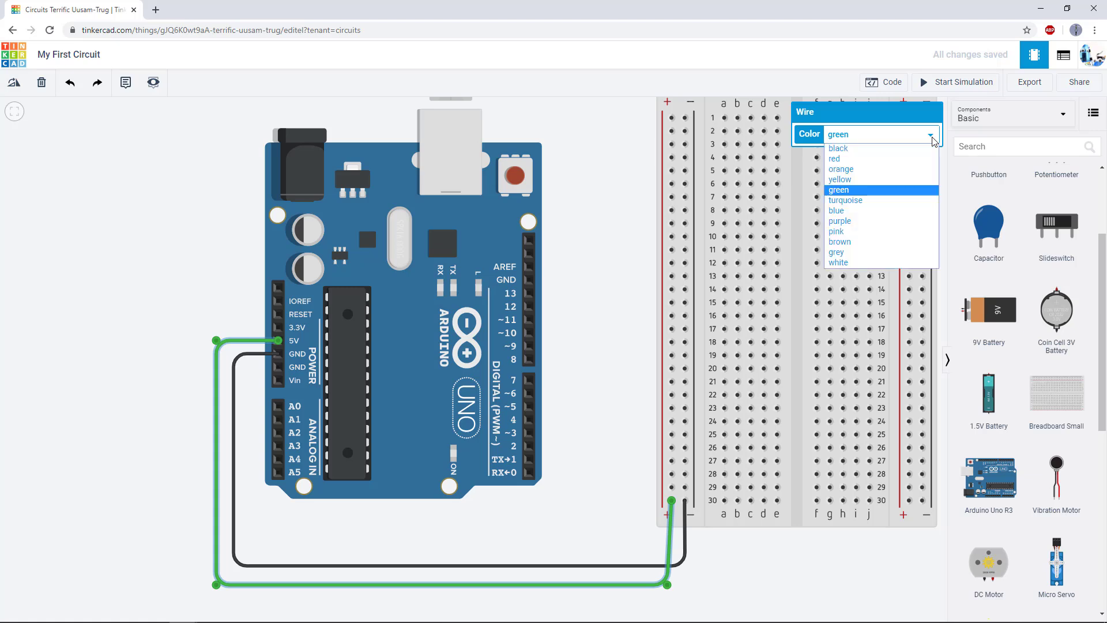
click(881, 167)
click(599, 263)
key(f)
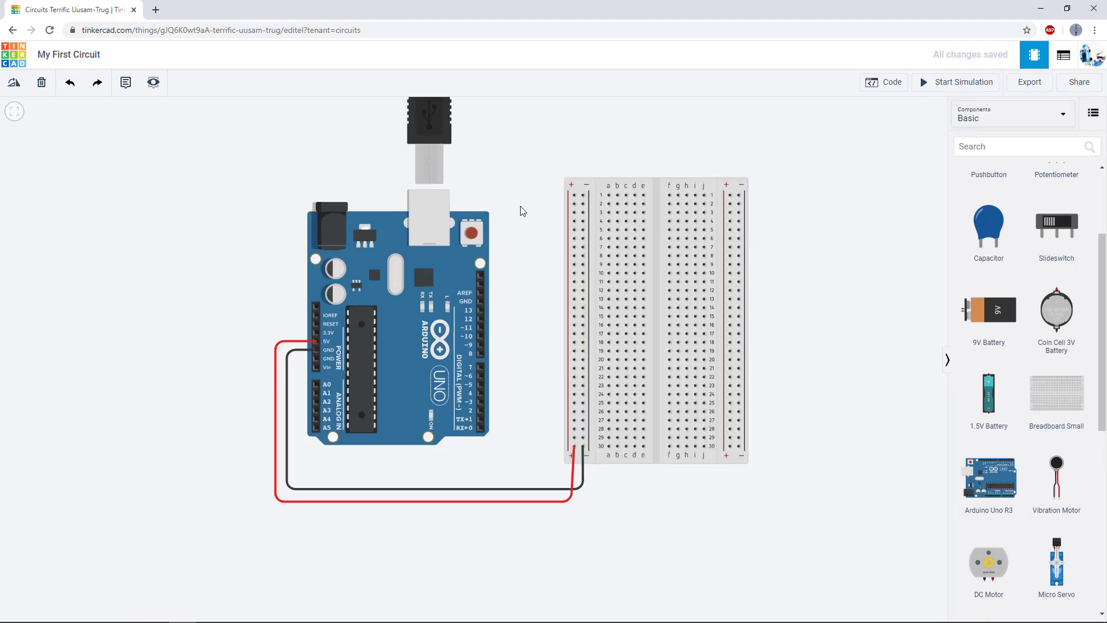
Step: Route a black wire over the breadboard top from the left negative rail to the right negative rail
click(585, 196)
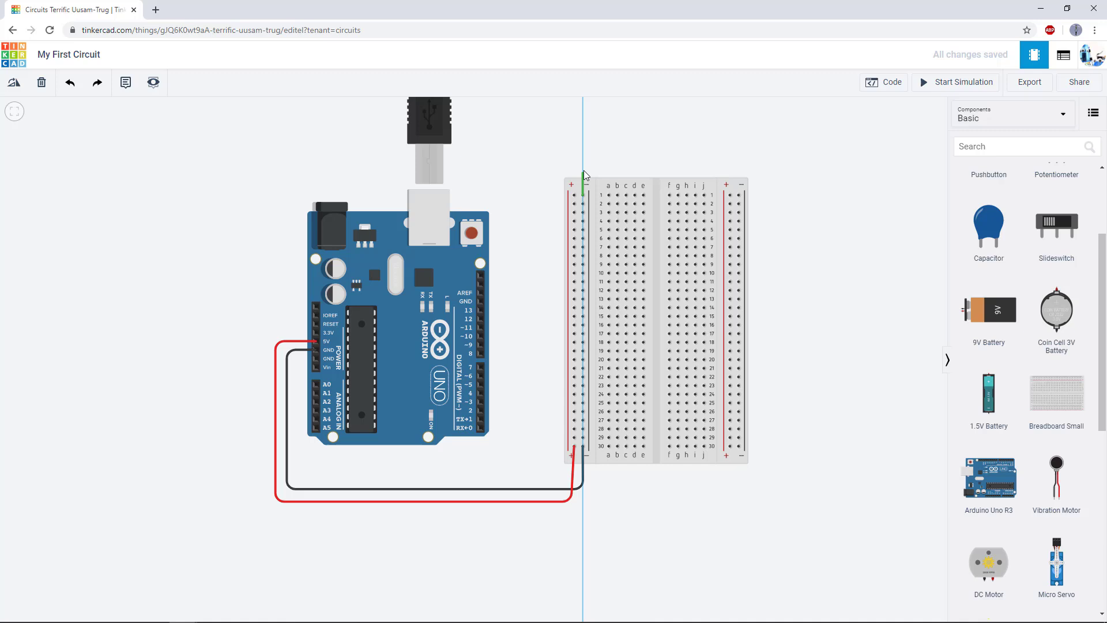
click(584, 161)
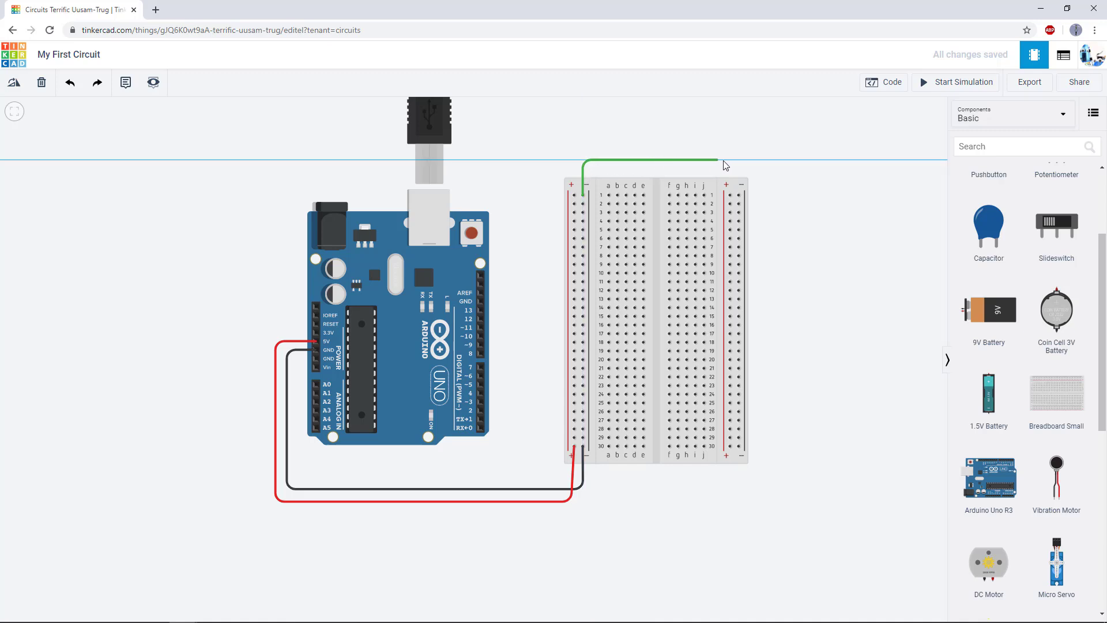
click(747, 161)
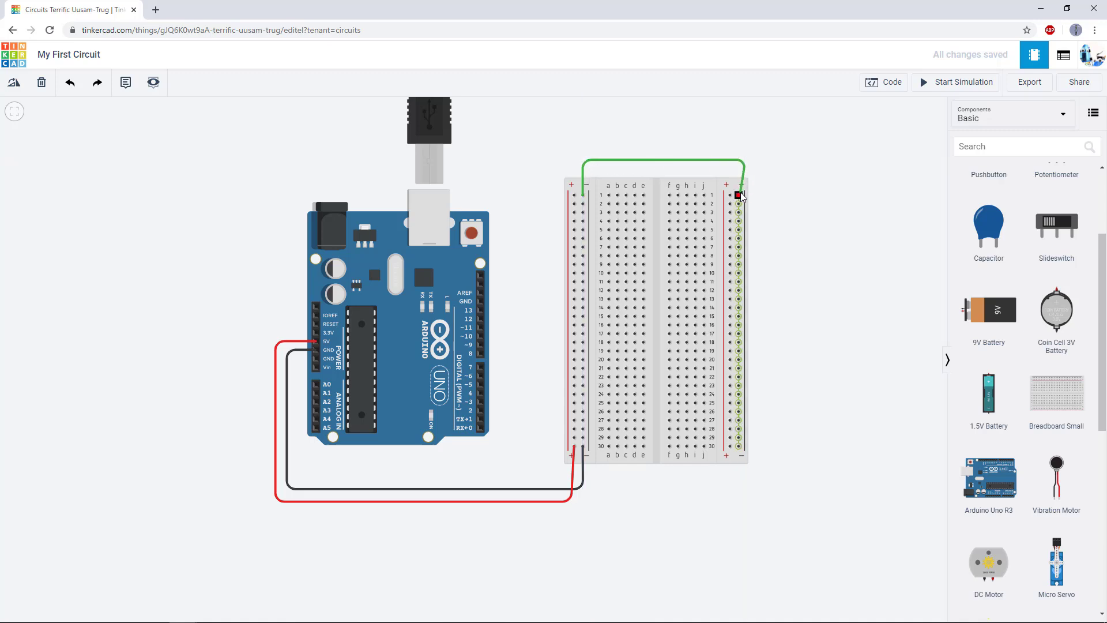
click(740, 195)
click(933, 133)
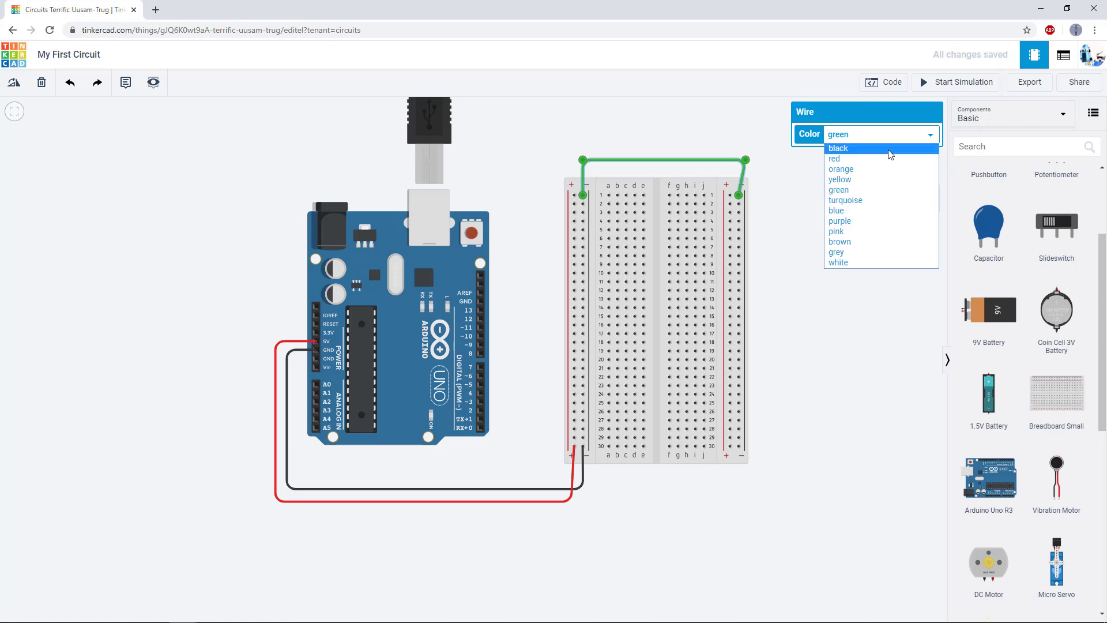
click(891, 152)
Step: Route a red wire over the top from the left positive rail to the right positive rail
click(575, 196)
click(576, 148)
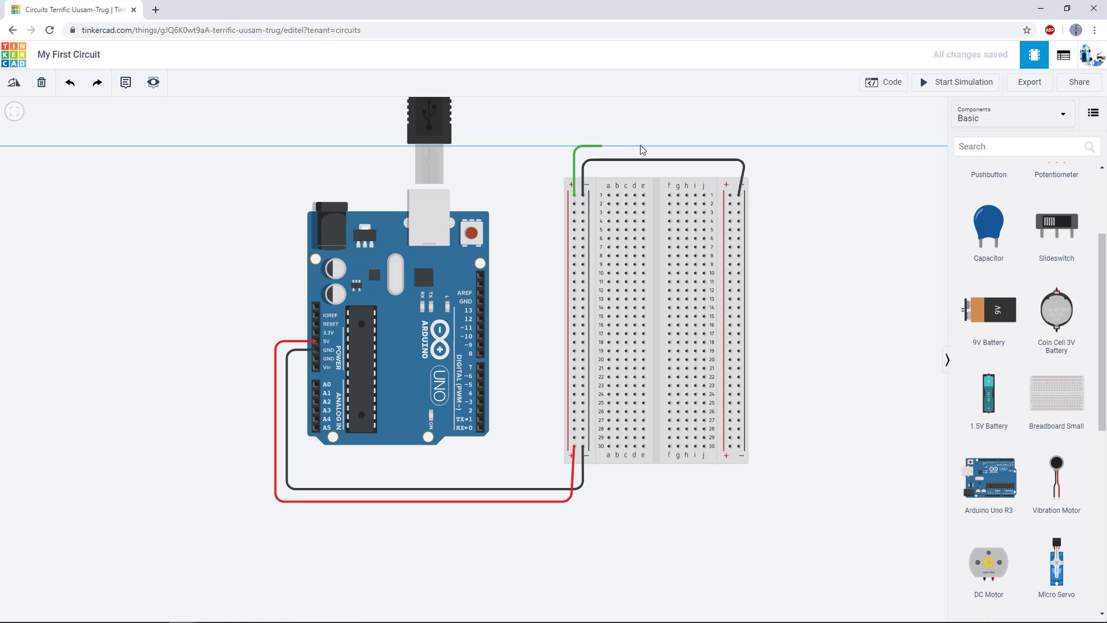
click(732, 147)
click(731, 196)
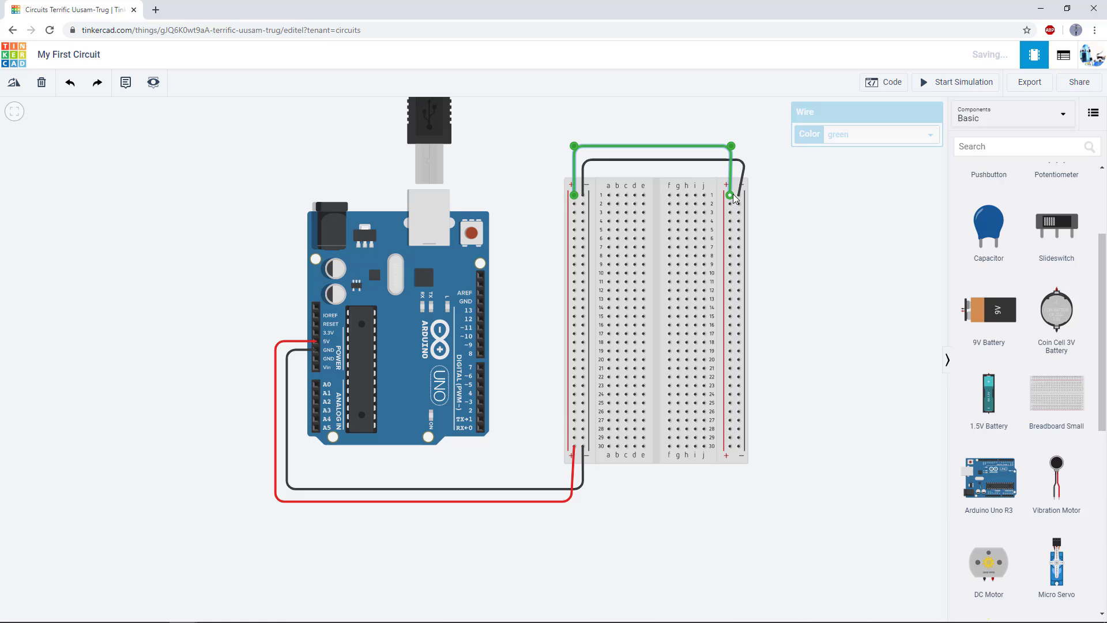
click(904, 134)
click(852, 158)
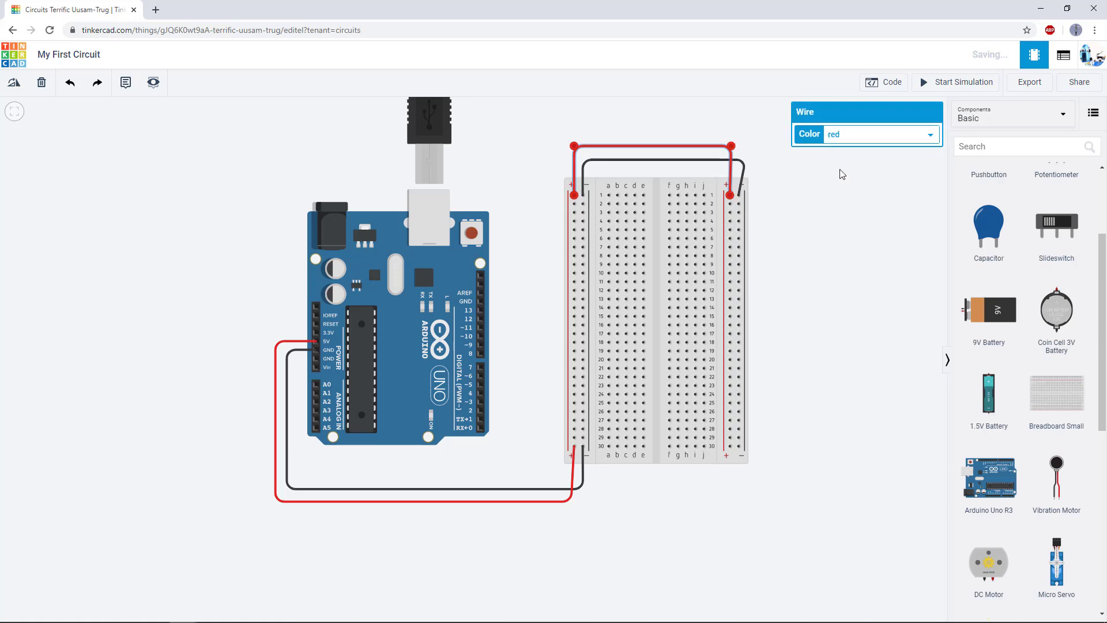
click(844, 234)
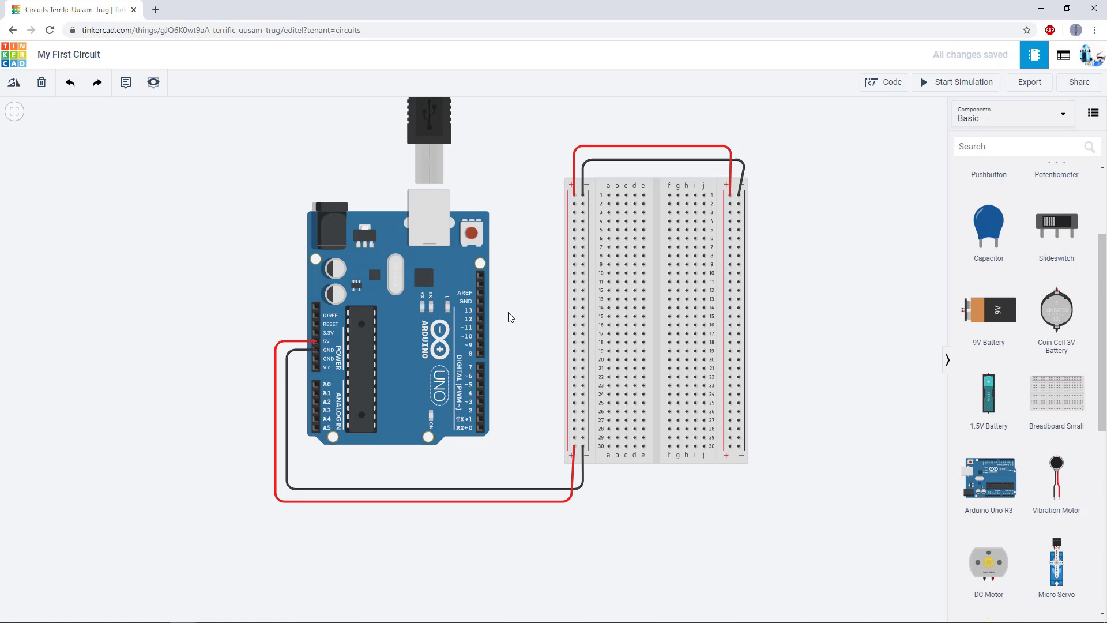
key(f)
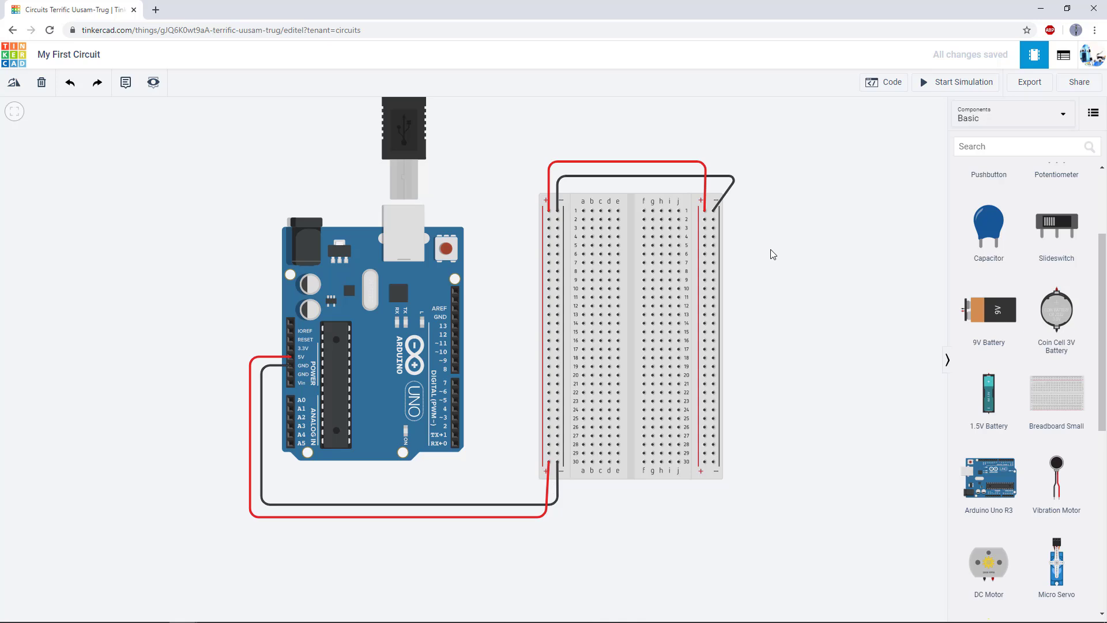
Step: Drag the black wire's right corner left over the negative rail and straighten its bend
click(665, 178)
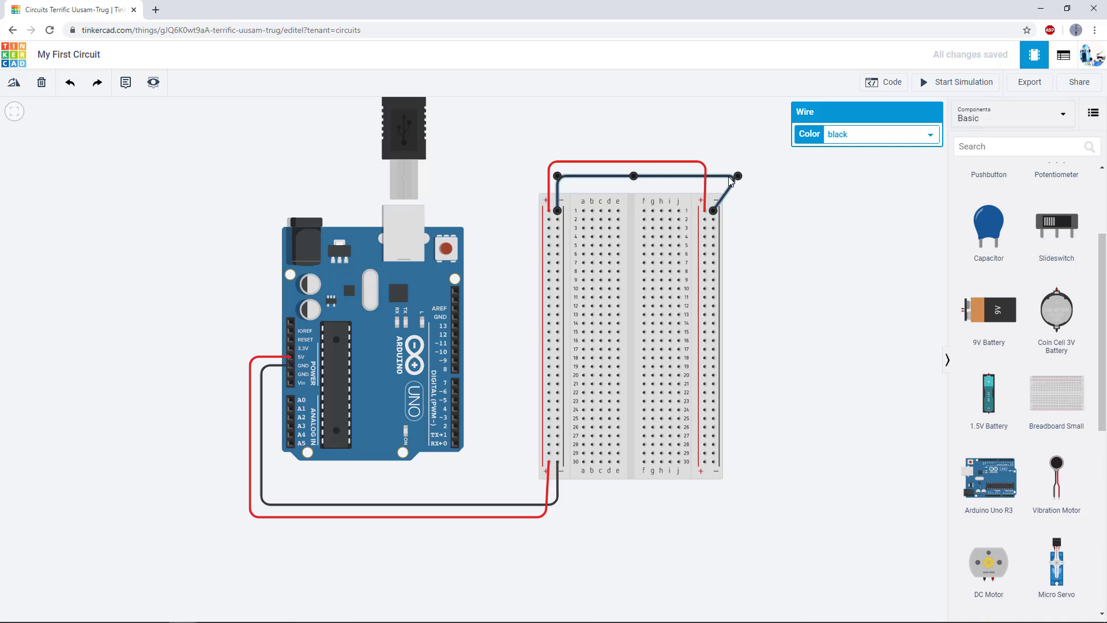
mouse_move(737, 176)
mouse_down()
mouse_move(713, 178)
mouse_move(672, 148)
mouse_move(672, 176)
mouse_up()
drag(490, 312, 494, 308)
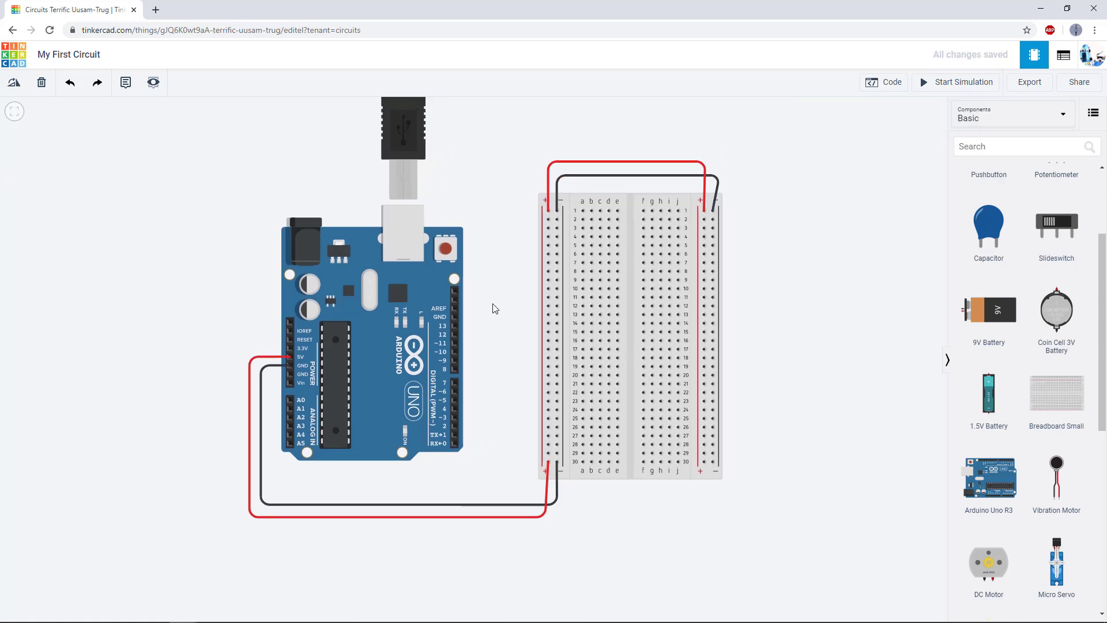